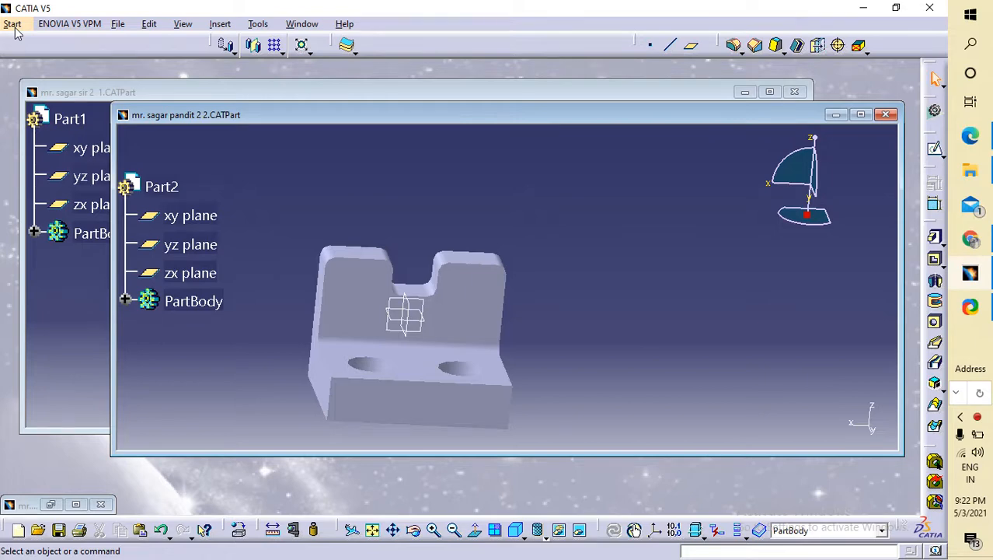
- Create a new Assembly Design product and maximize its window
left_click(12, 24)
mouse_move(50, 58)
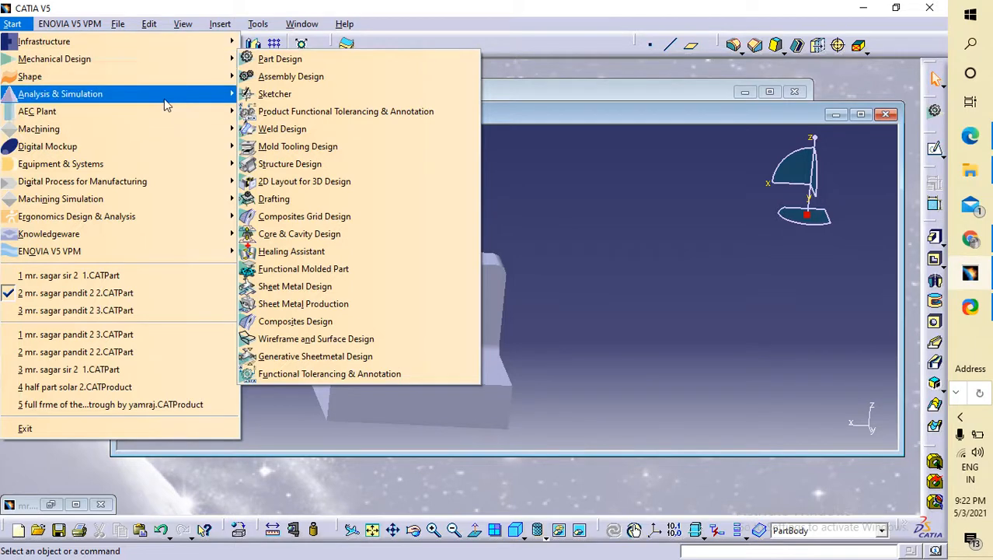
mouse_move(92, 50)
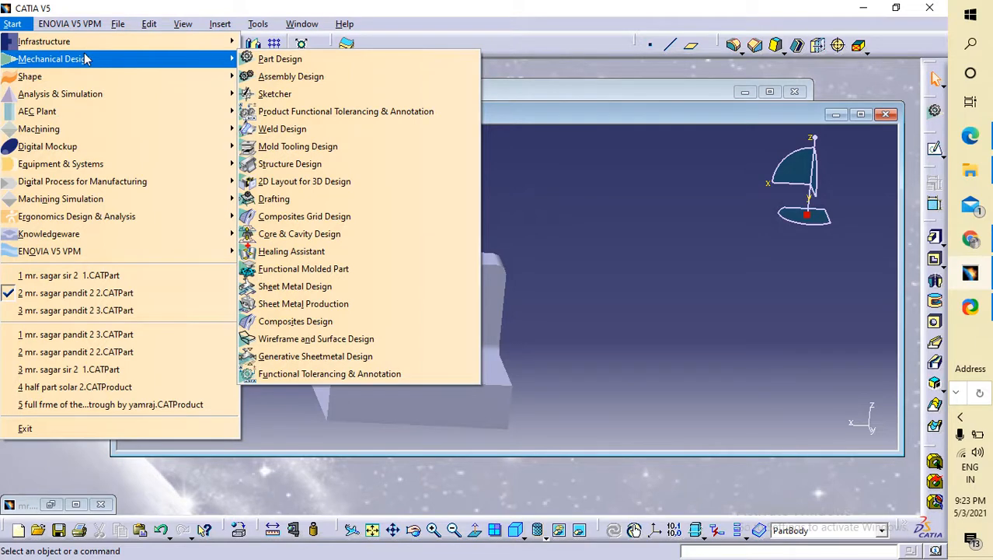
left_click(285, 77)
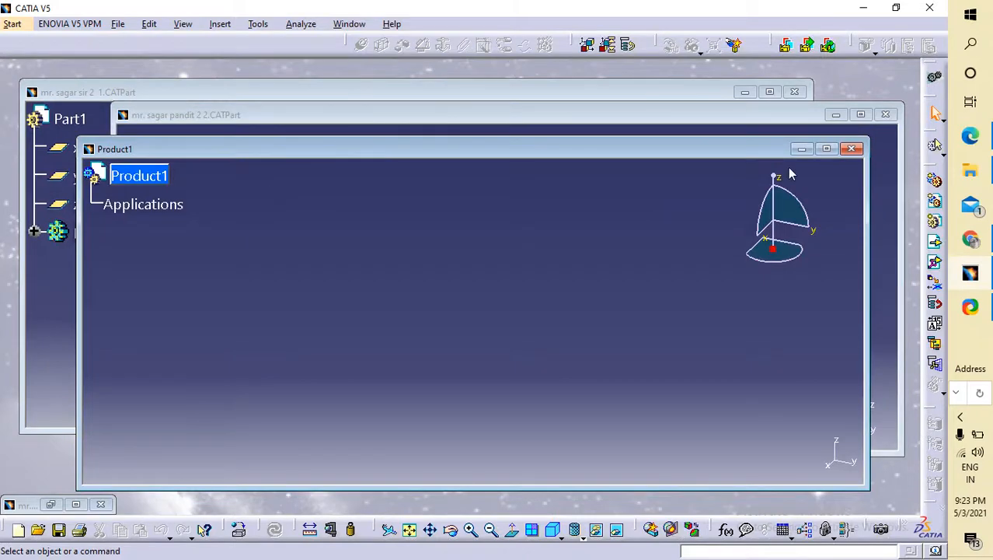
left_click(826, 149)
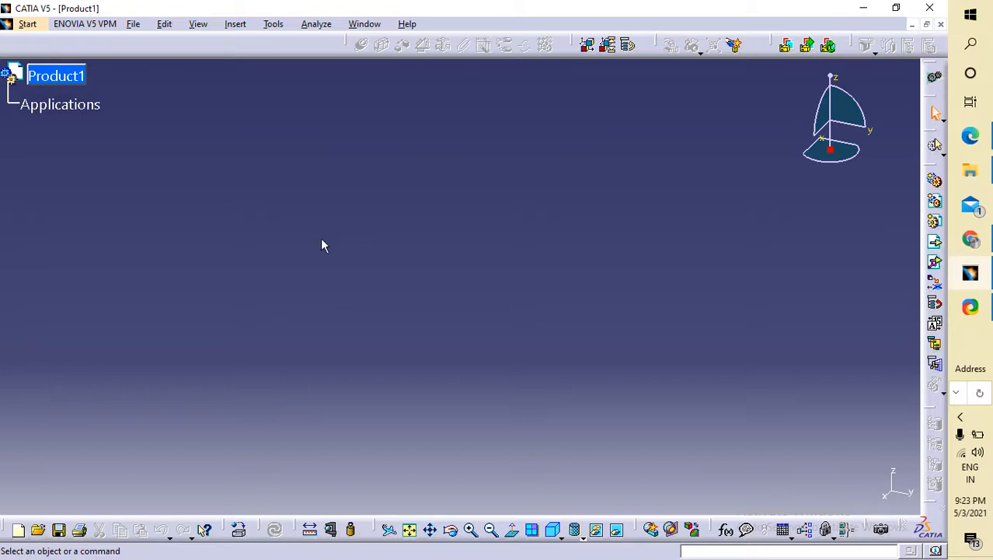
left_click(78, 81)
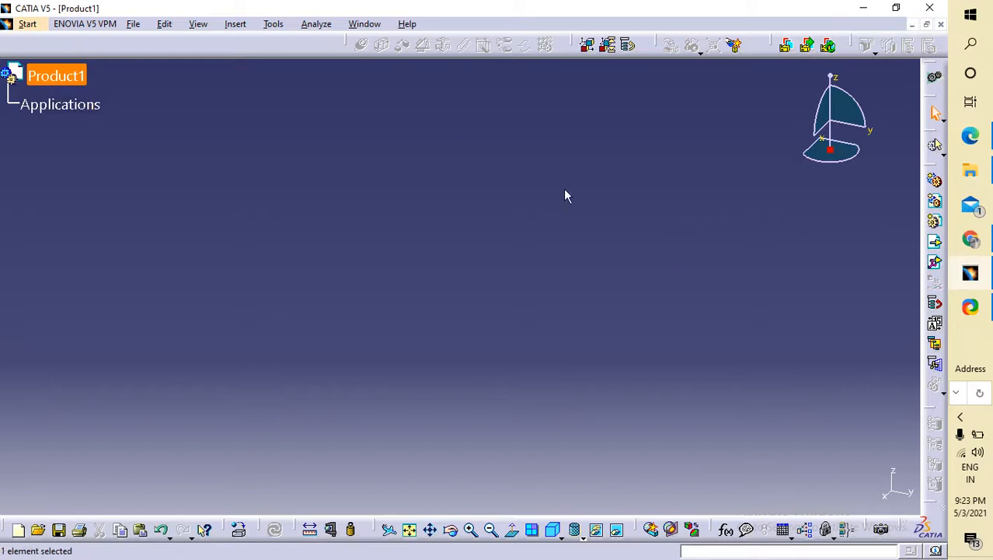
left_click(544, 196)
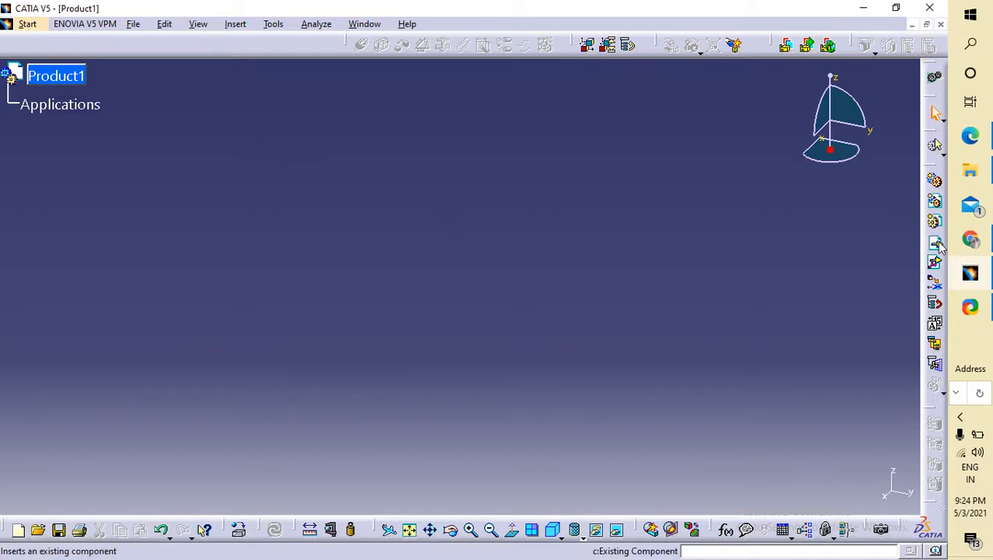
left_click(38, 23)
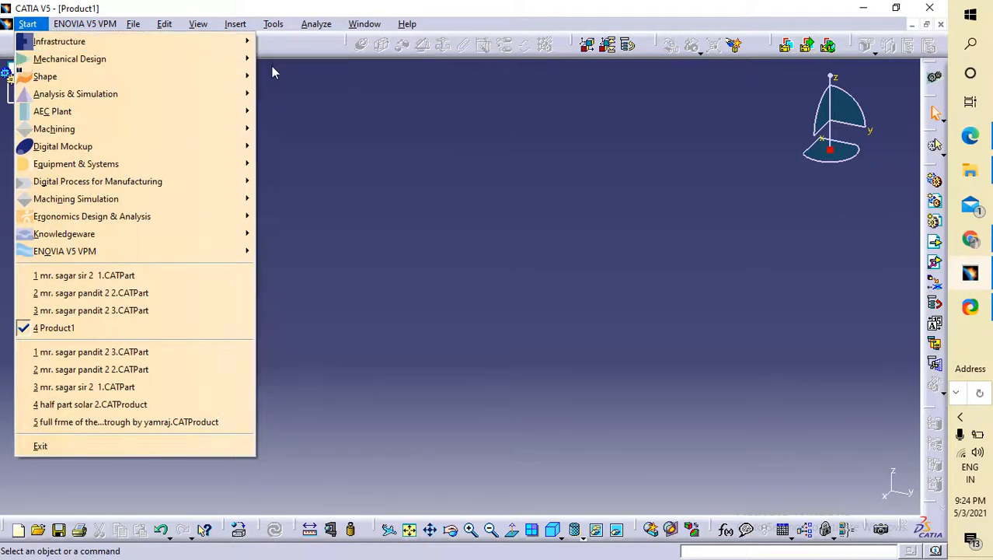
left_click(375, 126)
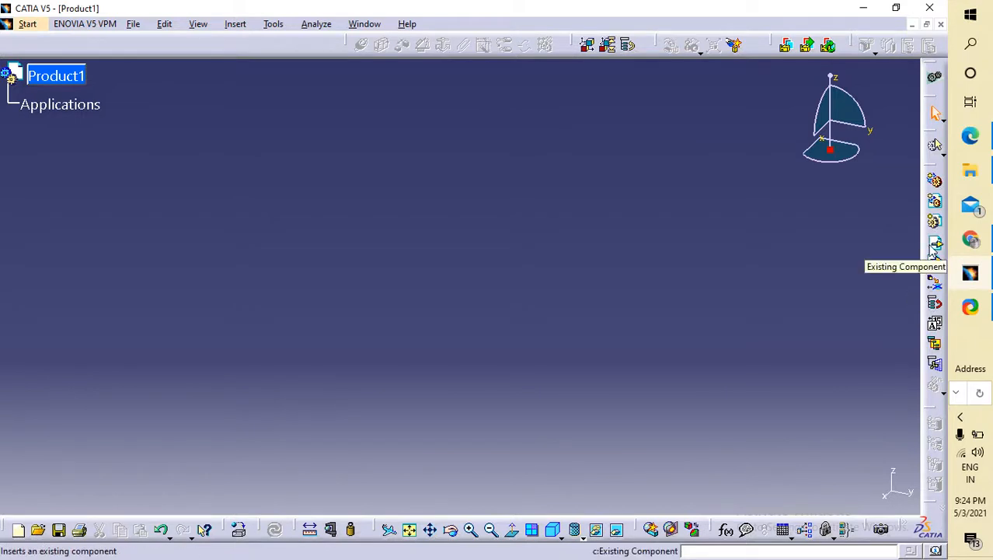
- Insert the existing six-hole plate part, the file ending in "2 1", into Product1 as the first component
left_click(935, 247)
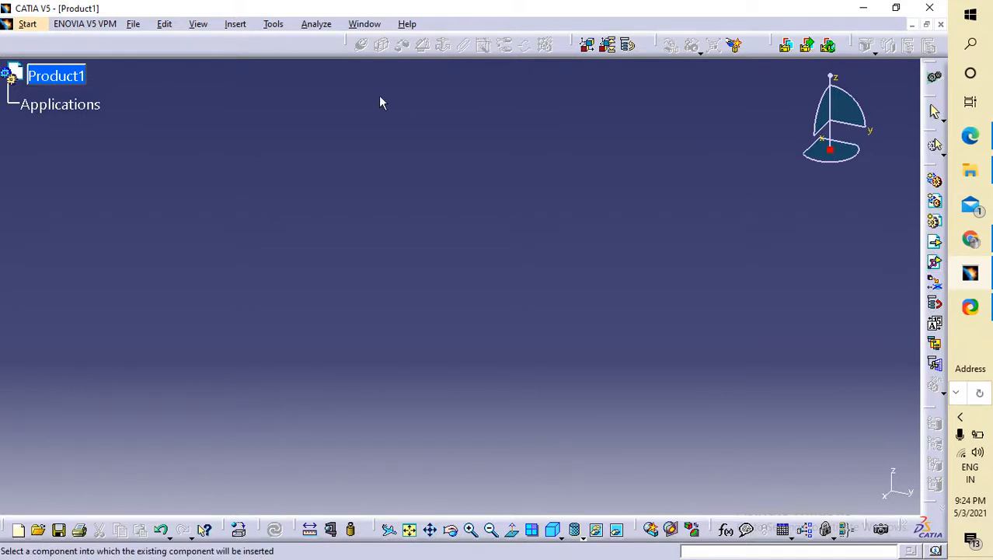
left_click(66, 75)
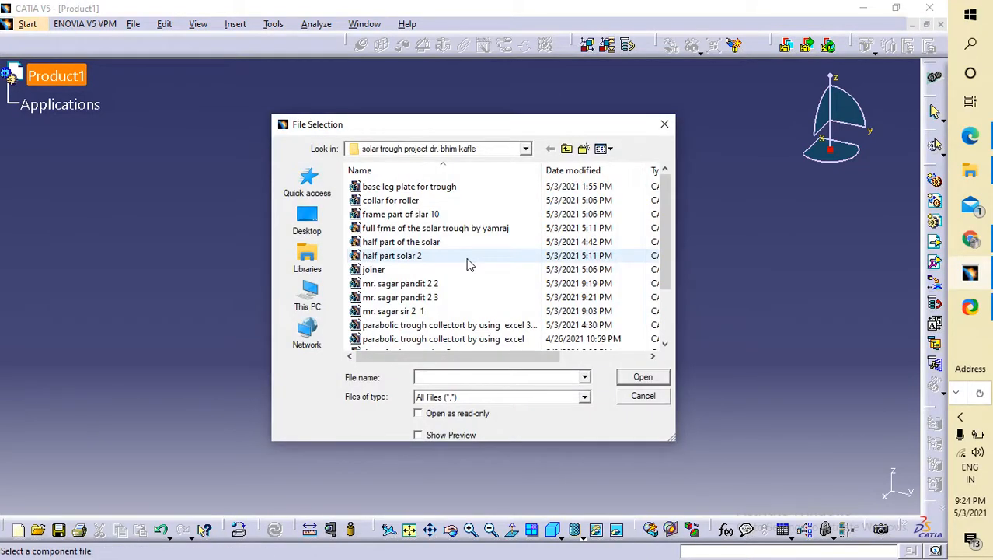
scroll(468, 264, "down", 2)
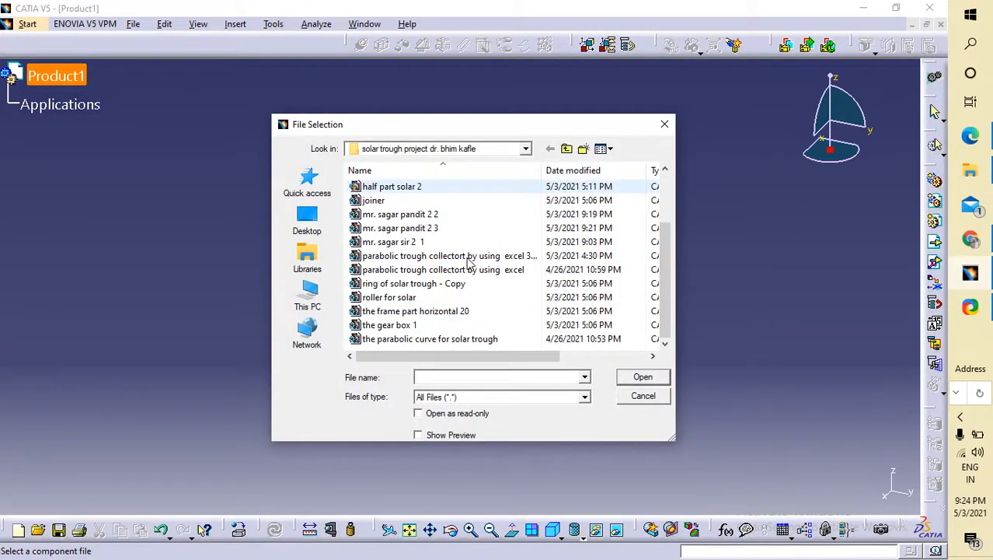
left_click(413, 242)
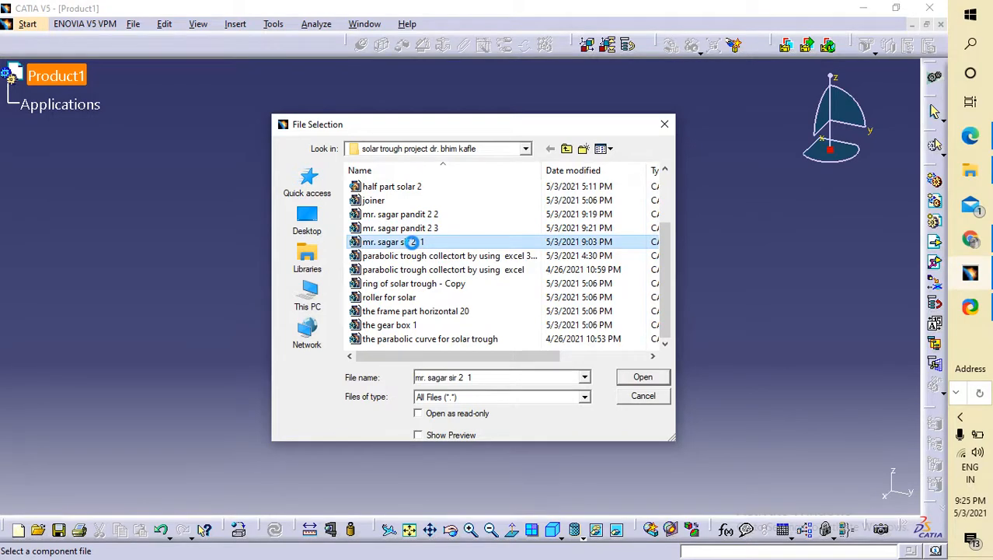
double_click(413, 242)
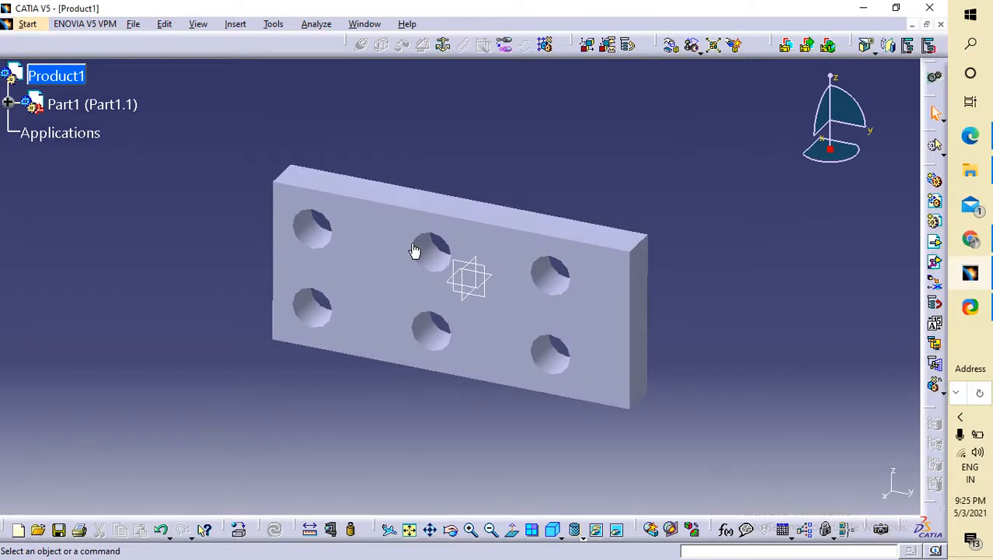
- Fix the six-hole plate in space with a Fix constraint
left_click(369, 289)
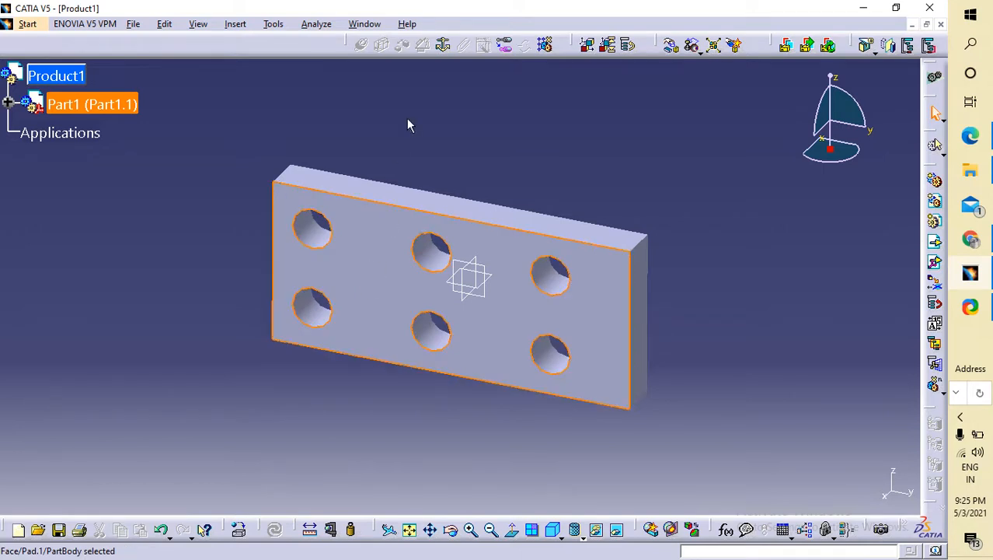
left_click(443, 45)
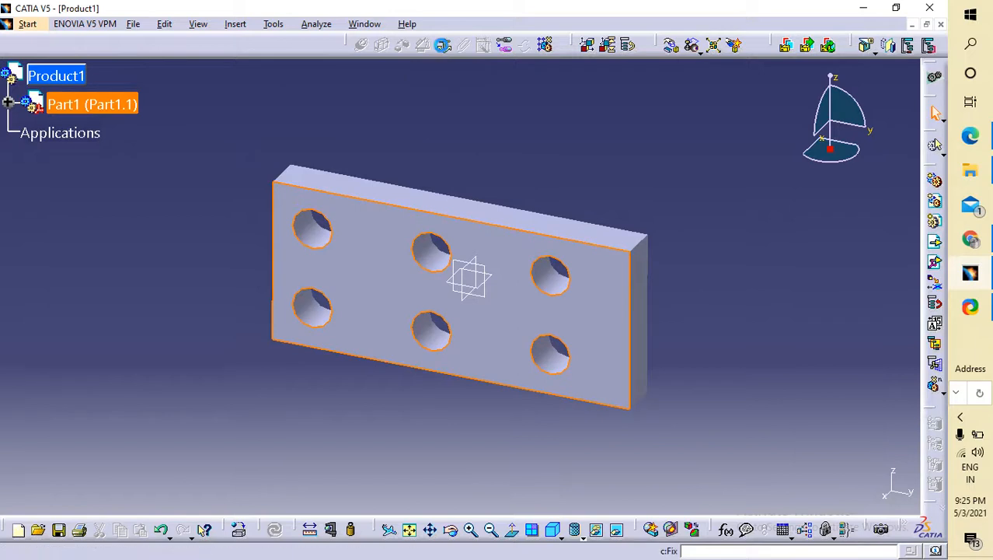
middle_click_drag(653, 319, 583, 213)
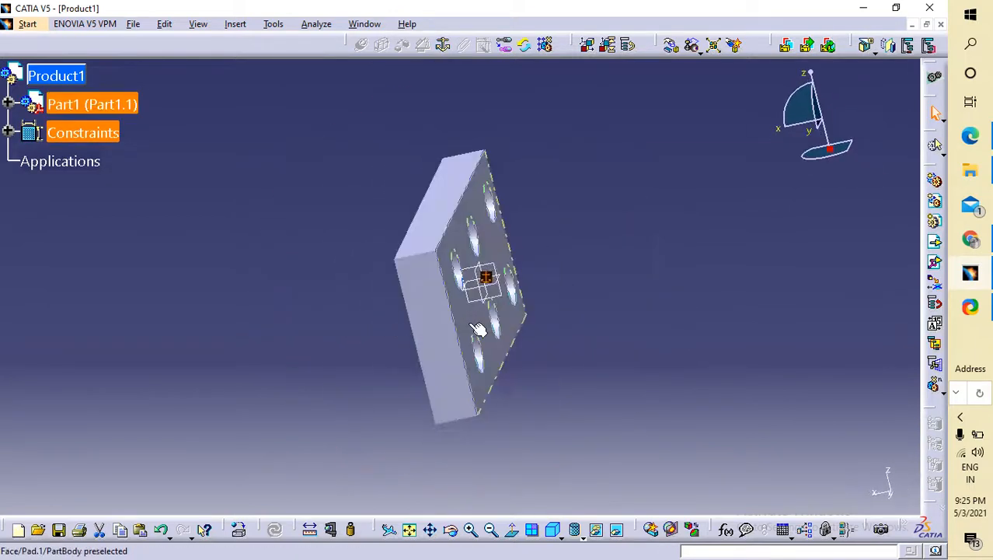
middle_click_drag(631, 274, 359, 101)
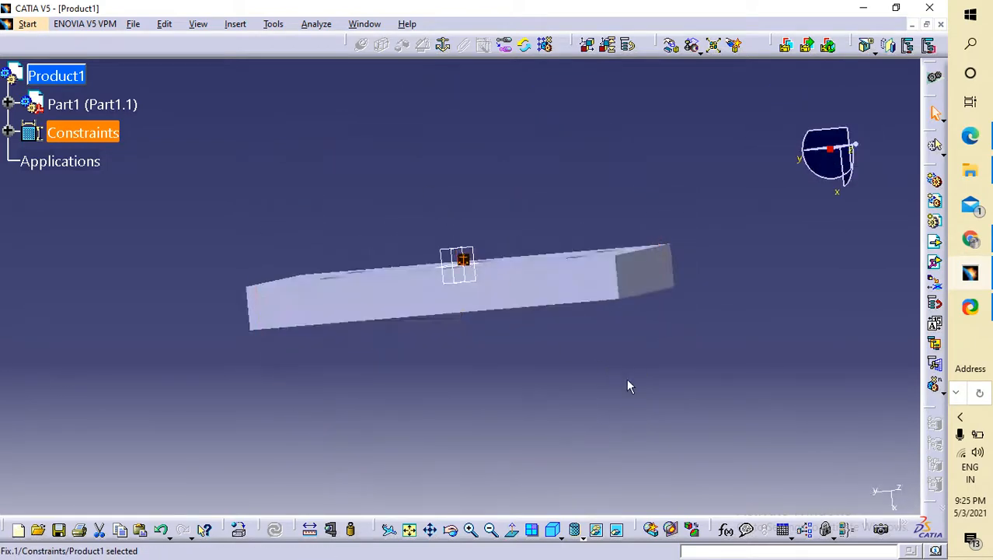
middle_click_drag(731, 357, 299, 341)
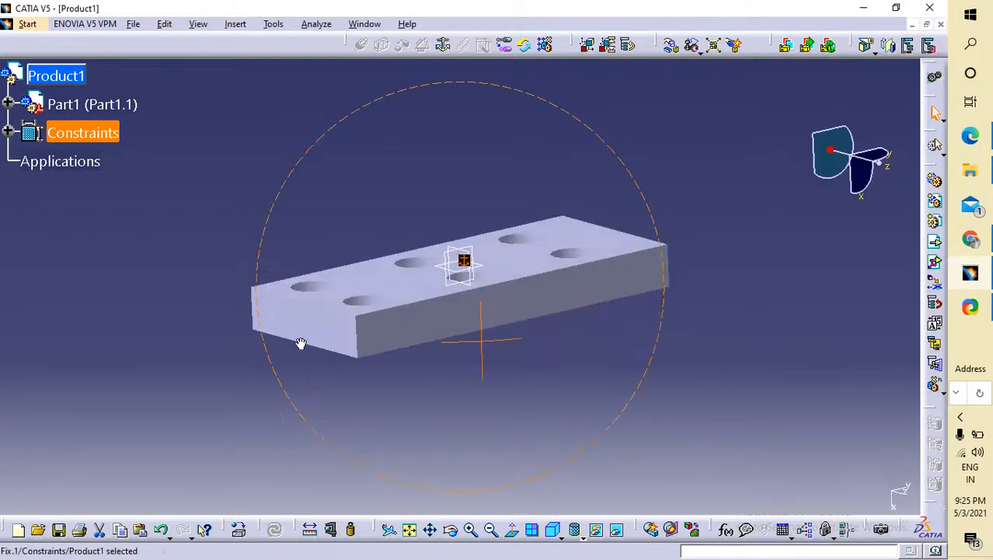
- Delete the Fix constraint of the six-hole plate from the assembly's Constraints
left_click(443, 47)
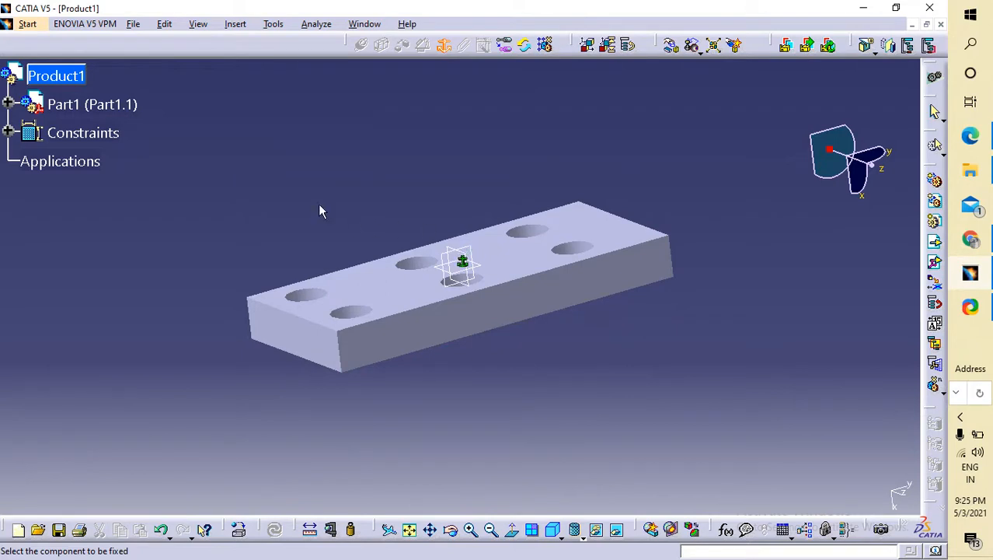
left_click(78, 141)
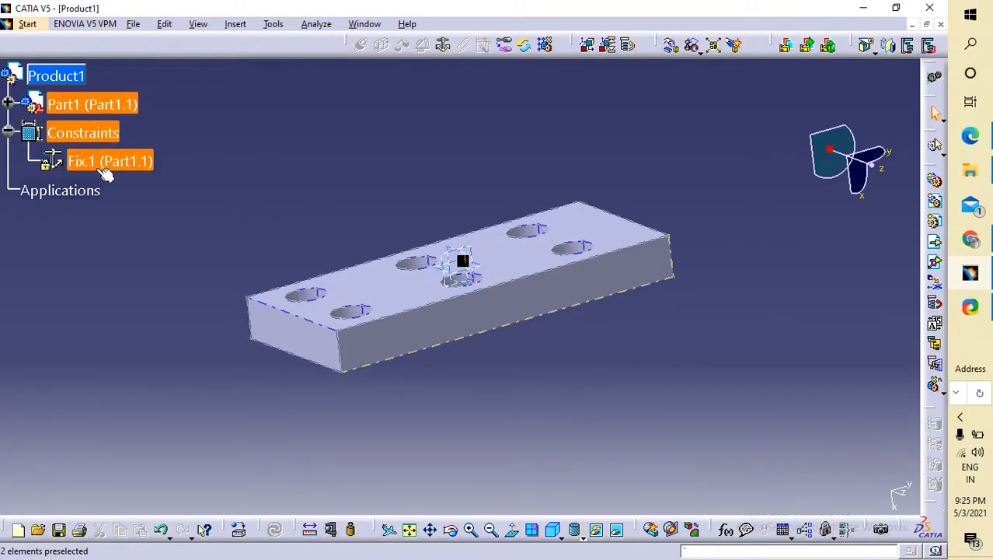
right_click(118, 162)
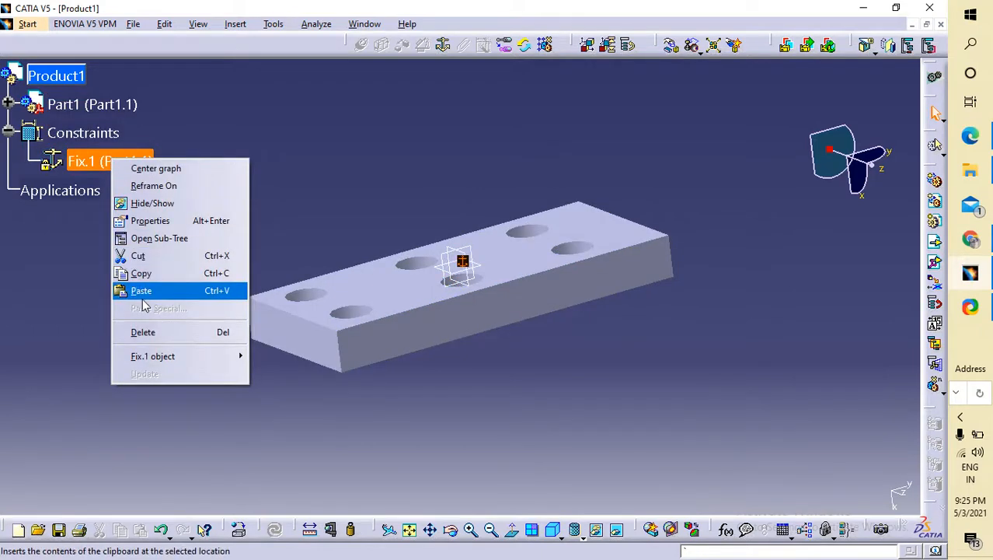
left_click(140, 332)
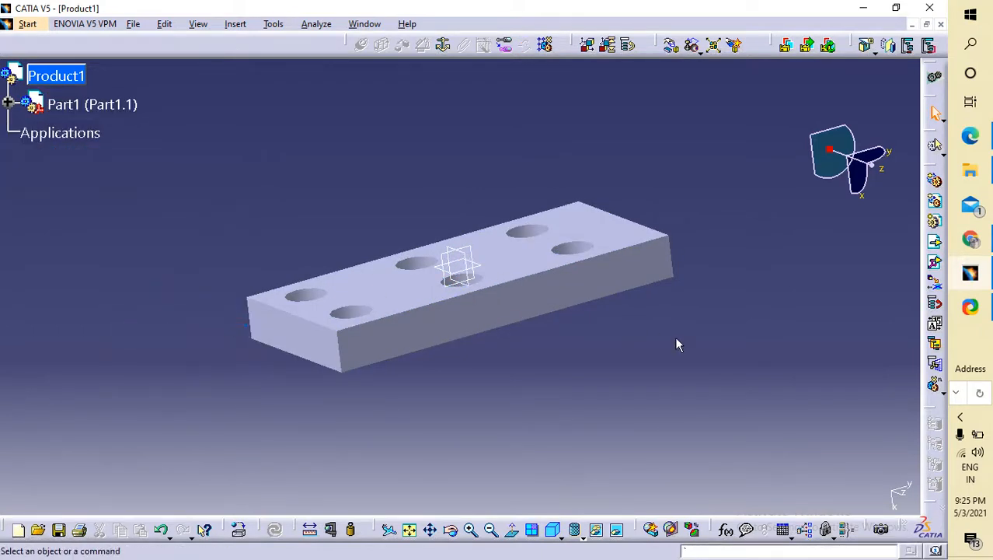
- Apply a new Fix constraint to the six-hole plate, Part1
middle_click_drag(700, 223, 542, 38)
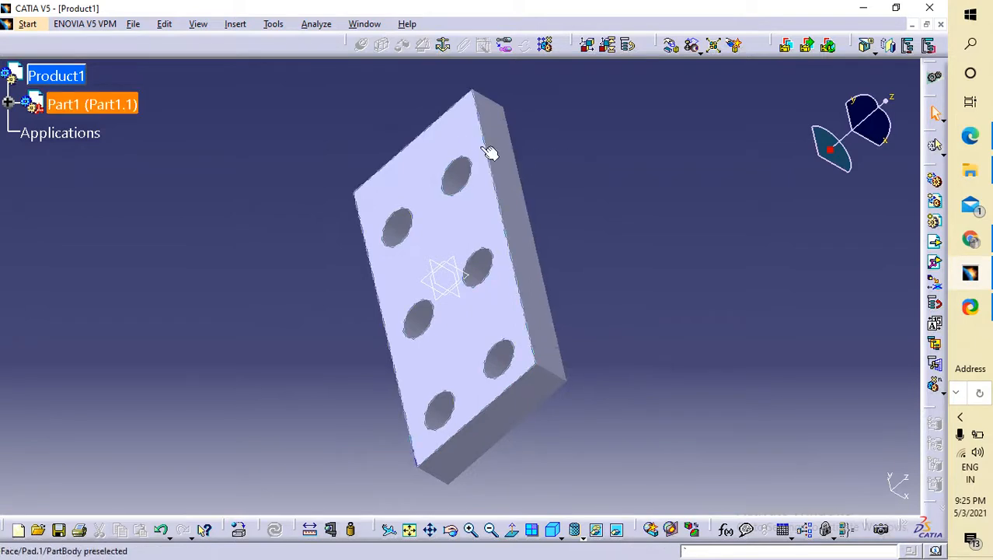
middle_click_drag(596, 184, 468, 115)
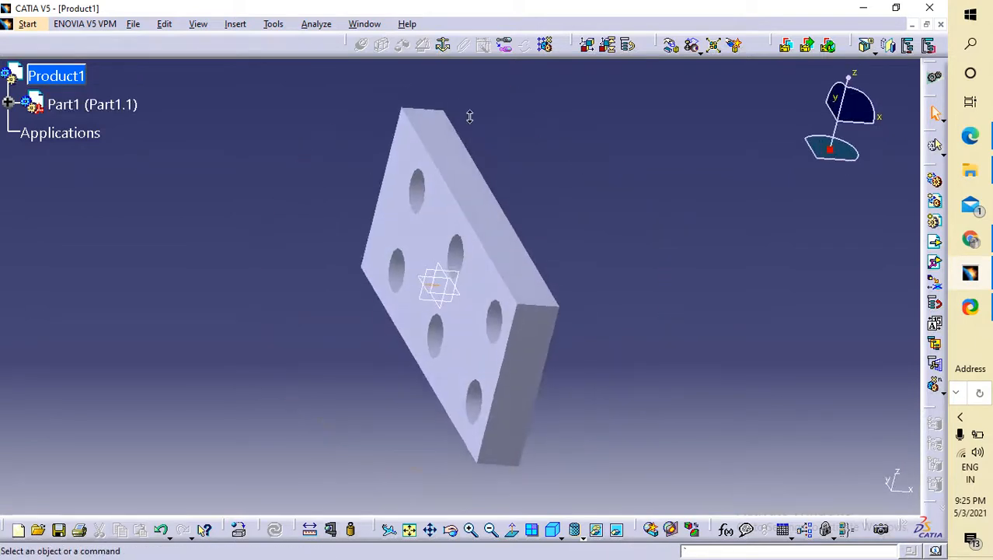
middle_click_drag(500, 171, 509, 200)
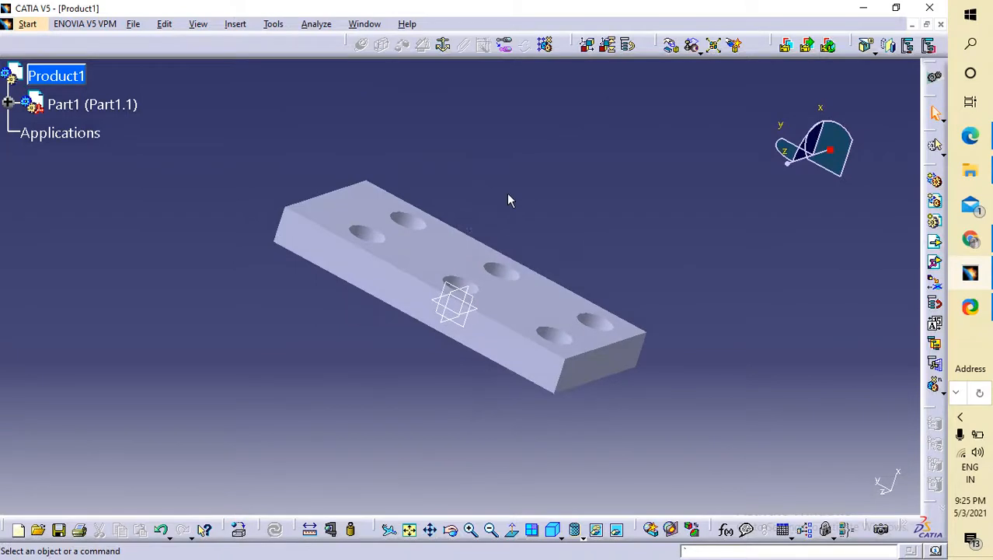
left_click(443, 44)
left_click(442, 241)
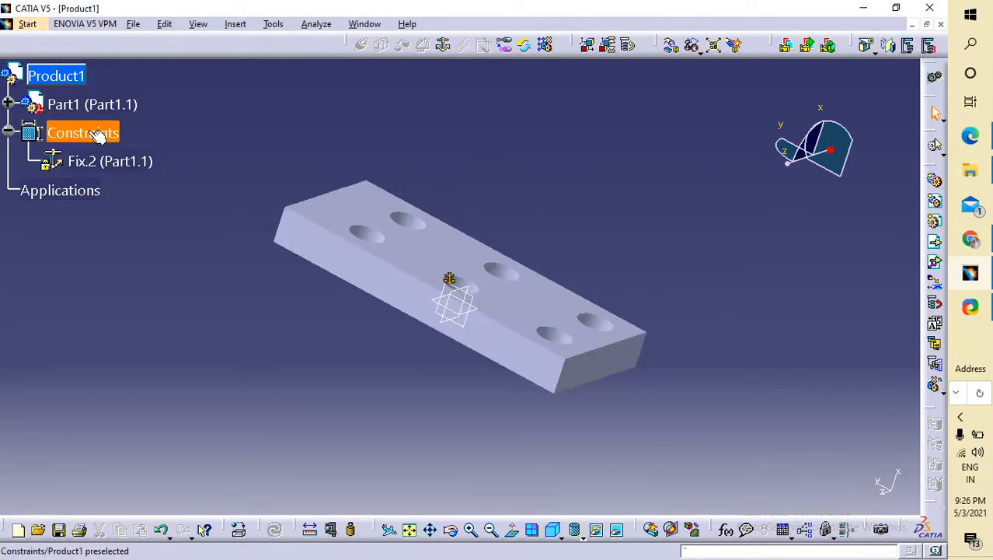
- Insert the existing two-hole bracket part, the file ending in "2 2", into Product1
left_click(935, 242)
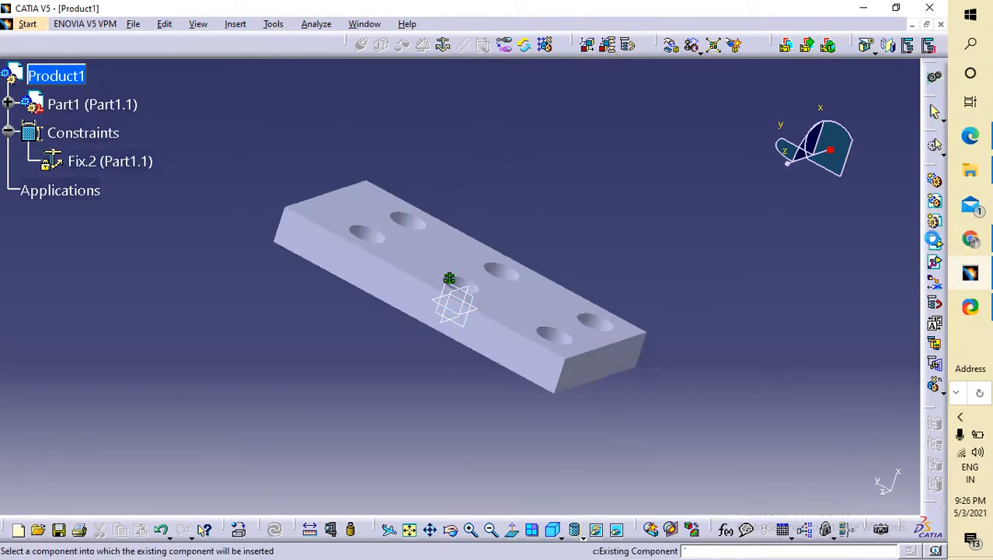
left_click(42, 83)
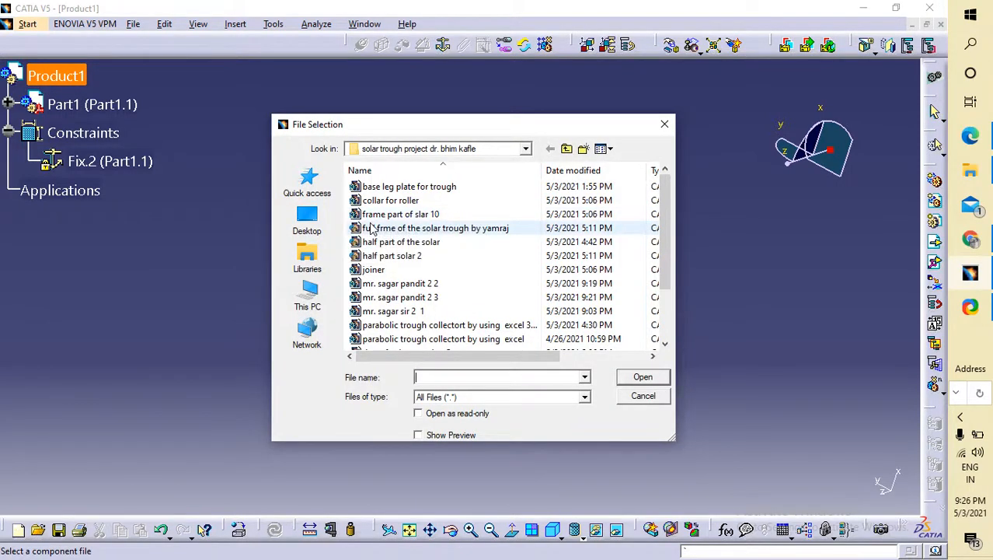
double_click(403, 284)
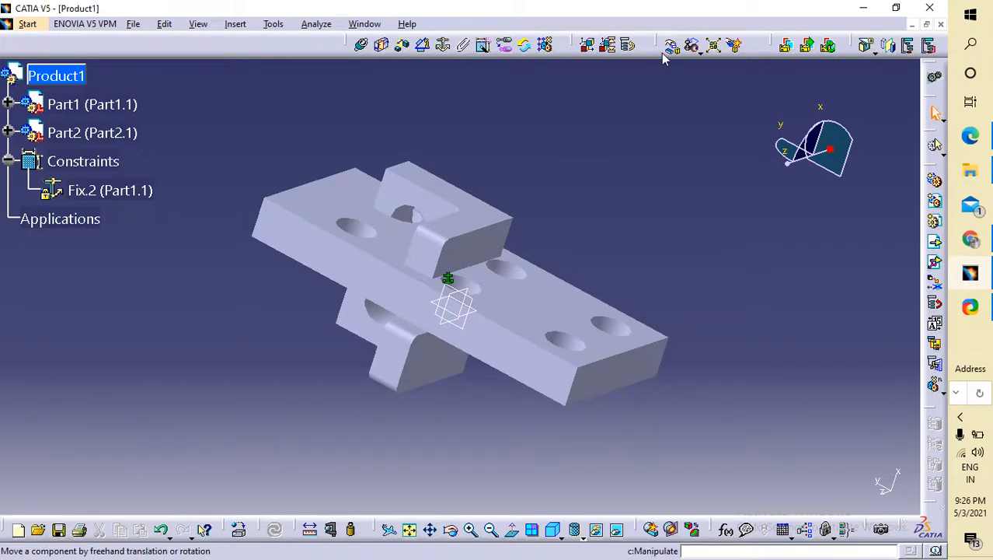
- Explode Product1 in 3D at all levels to separate the plate and bracket, accepting the position change
left_click(715, 46)
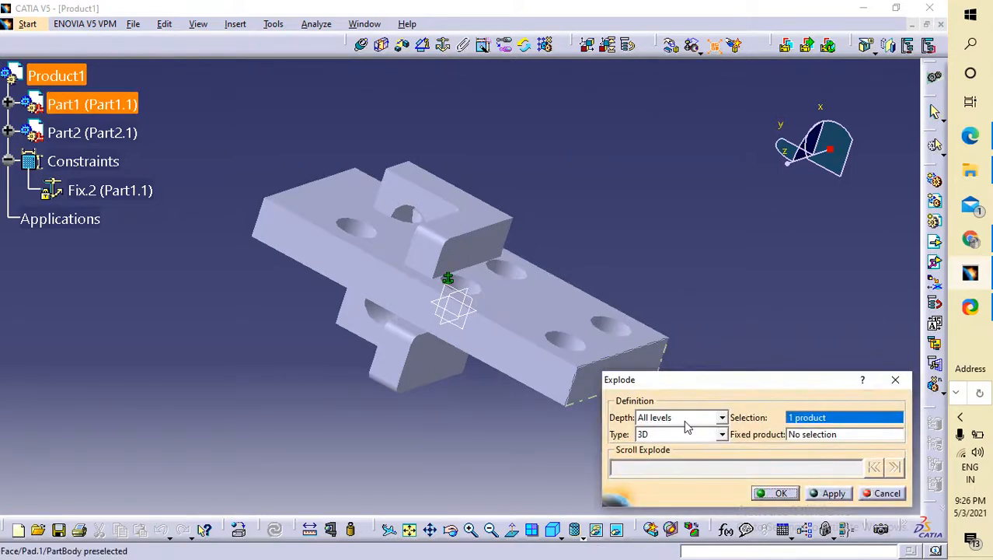
left_click(777, 493)
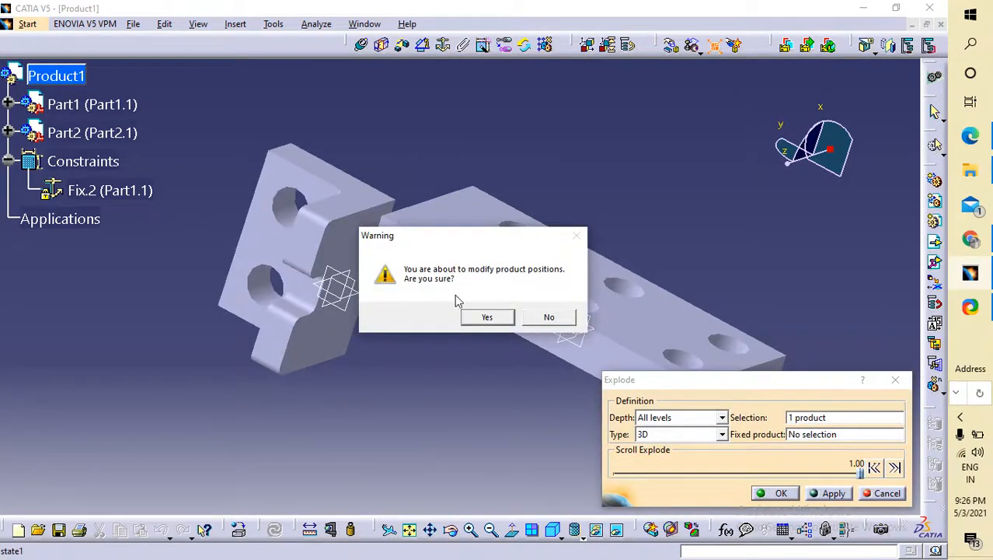
left_click(487, 318)
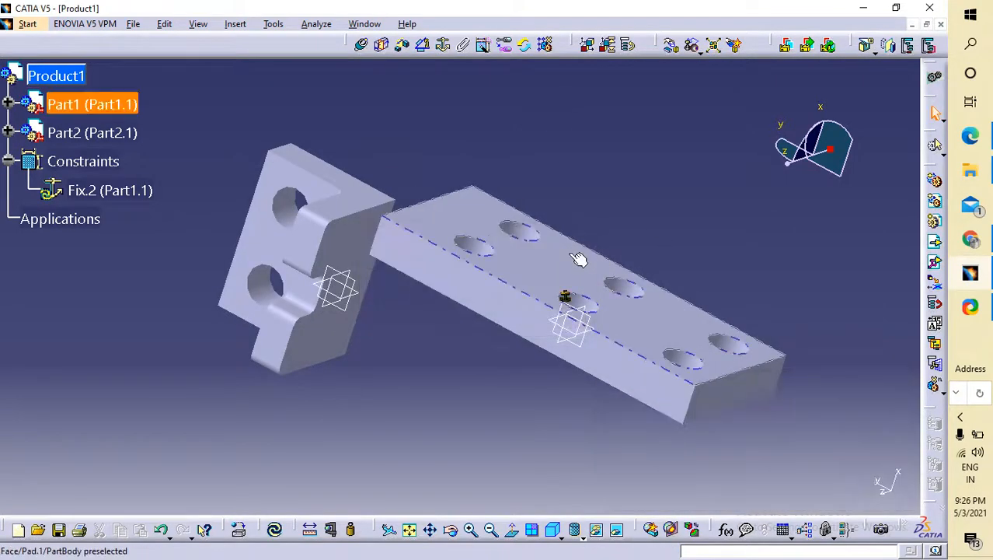
- Move the bracket along the Y and Z axes with Manipulation to place it clear of the six-hole plate
left_click(670, 48)
left_click_drag(359, 196, 838, 369)
left_click(834, 395)
left_click(868, 394)
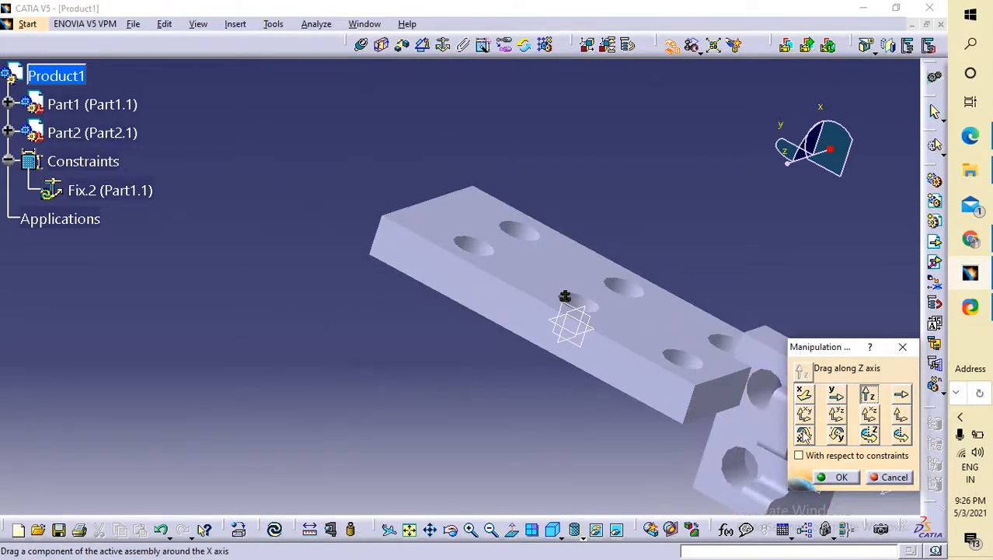
left_click_drag(758, 405, 854, 162)
middle_click_drag(811, 241, 490, 217)
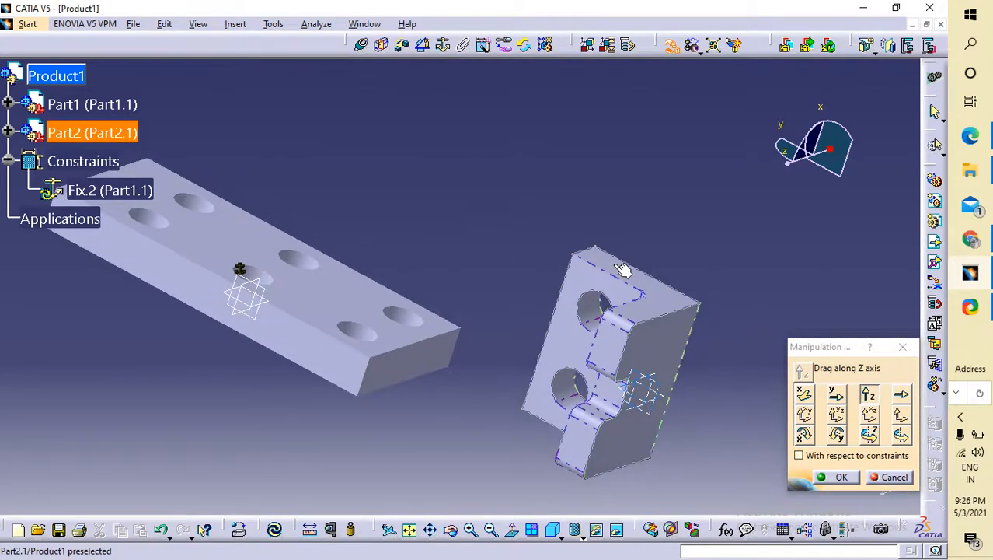
middle_click_drag(381, 204, 421, 179)
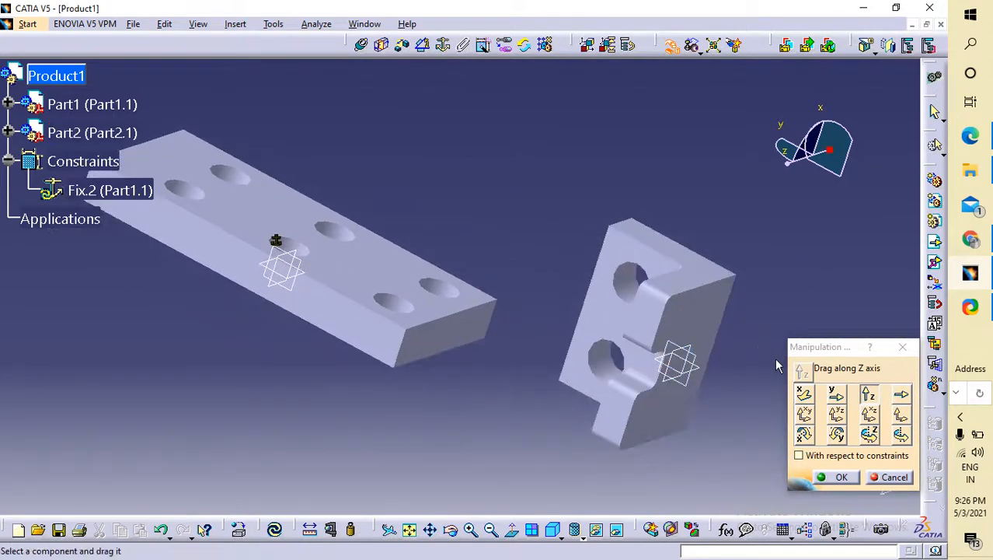
left_click(842, 476)
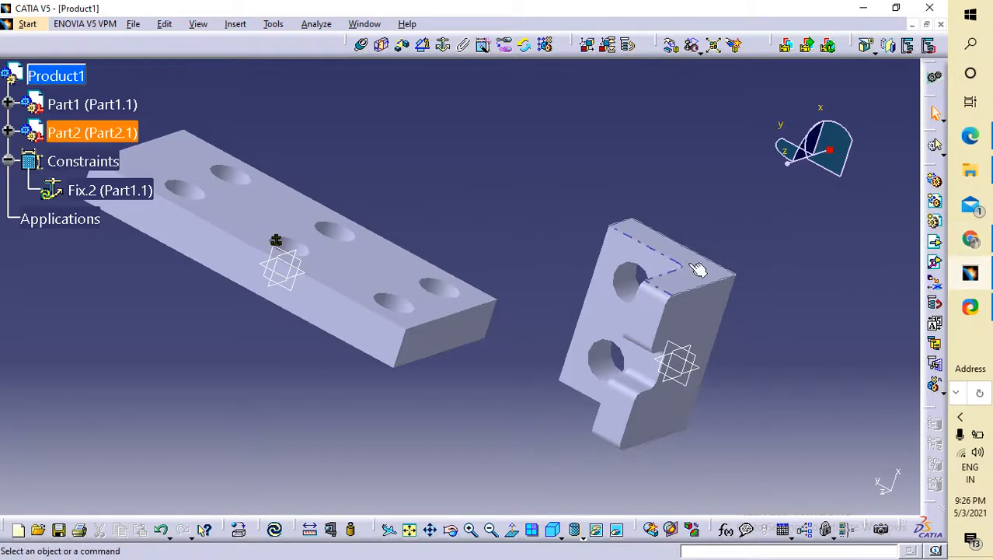
- Add a Coincidence constraint with Same orientation between the plate's six-hole face and the bracket's flat two-hole face, and update the assembly
middle_click_drag(761, 247, 443, 367)
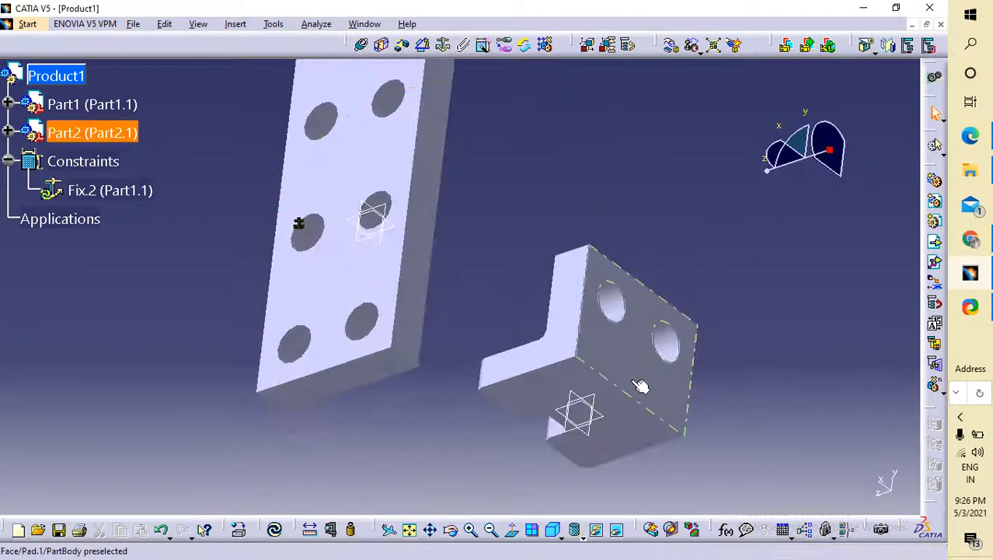
left_click(618, 346)
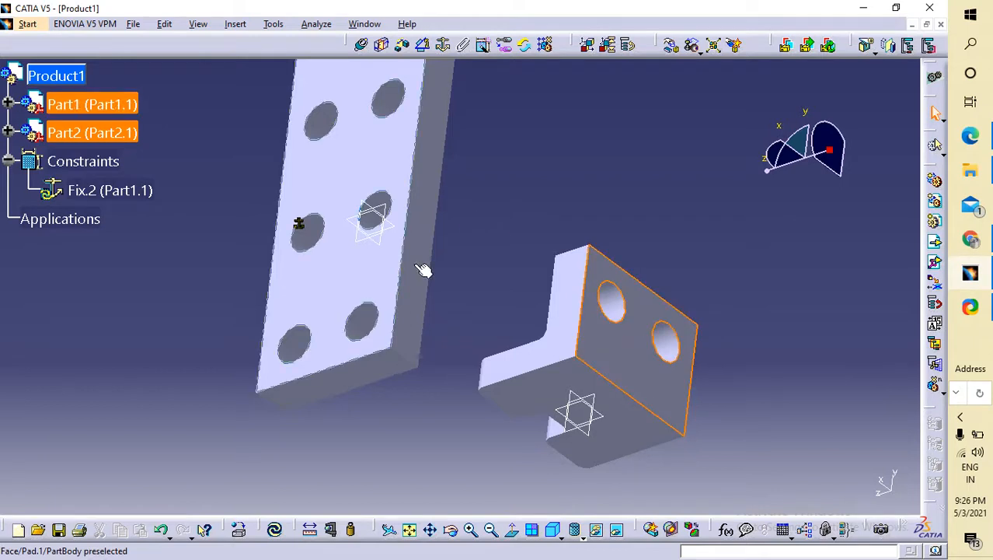
middle_click_drag(461, 272, 528, 233)
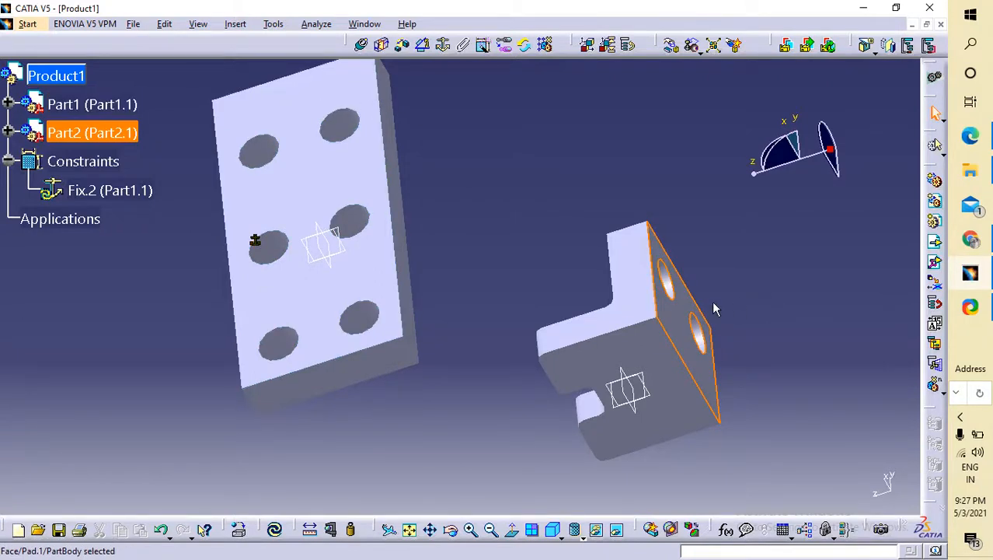
left_click(653, 292)
left_click(518, 140)
left_click(361, 45)
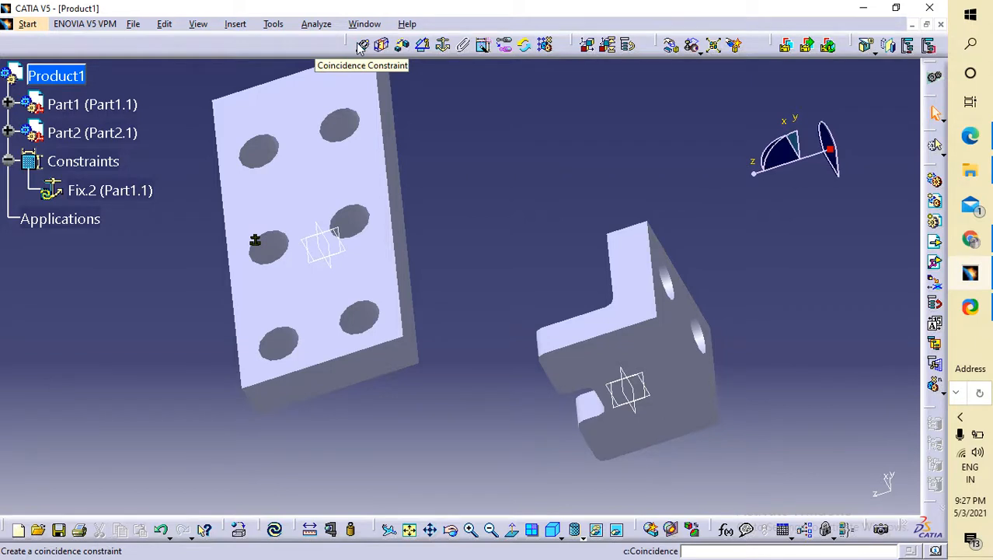
left_click(292, 122)
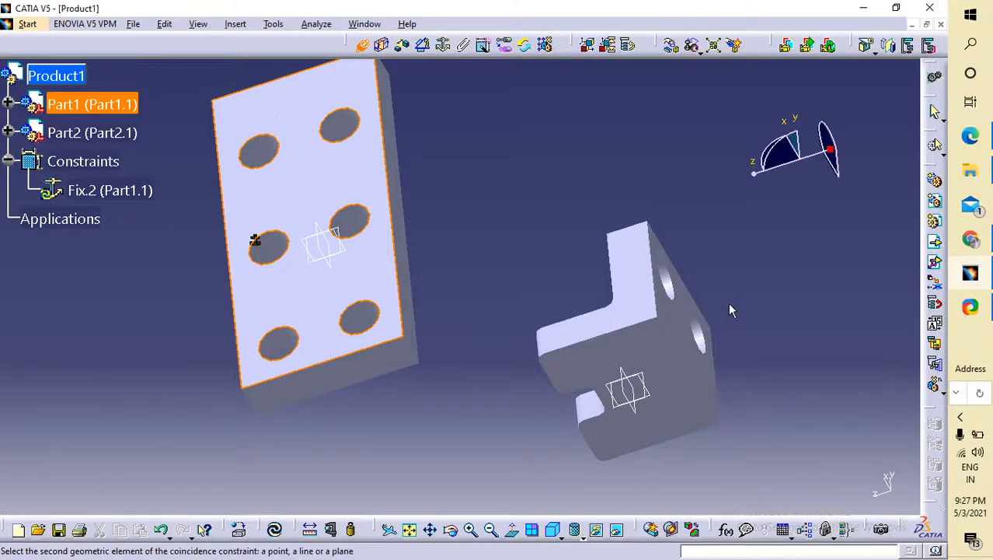
left_click(687, 326)
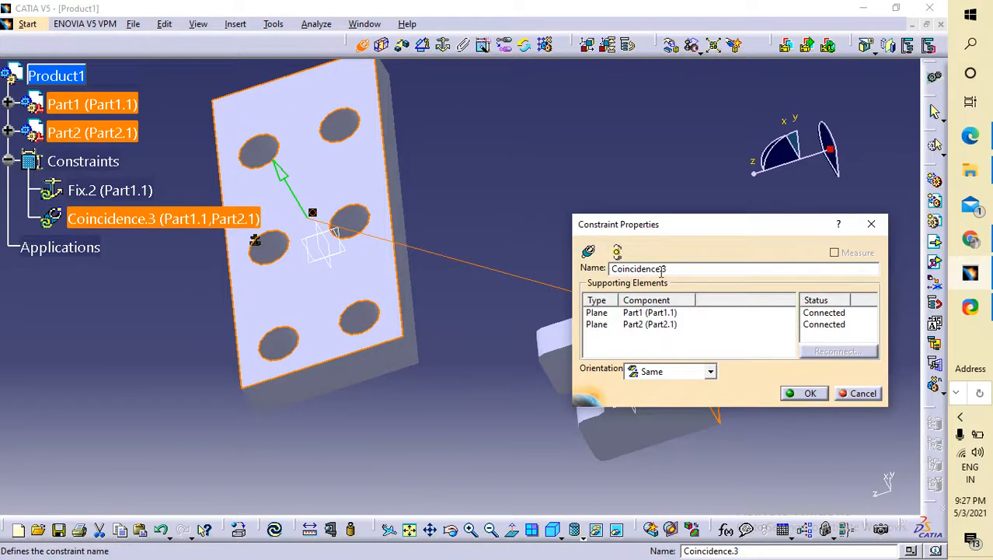
left_click(804, 393)
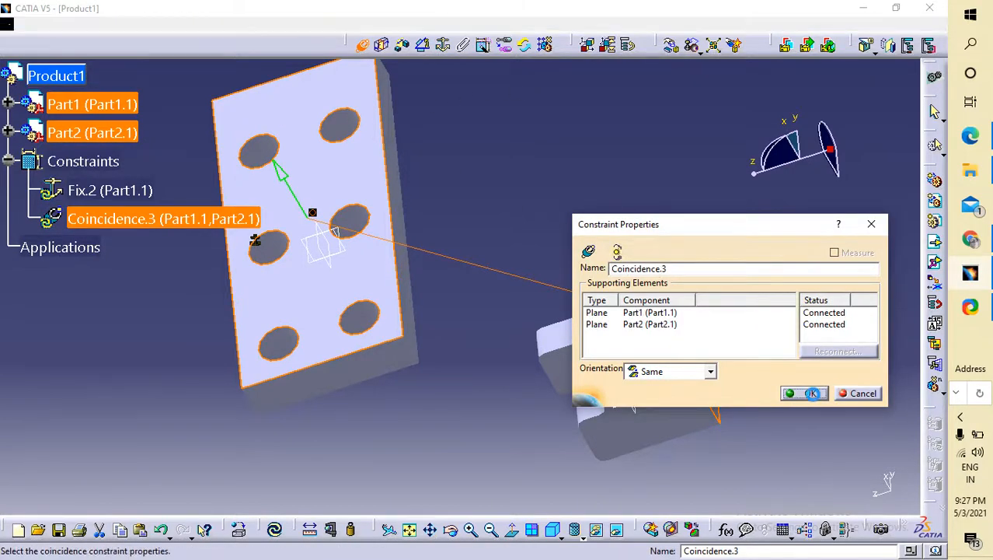
left_click(276, 531)
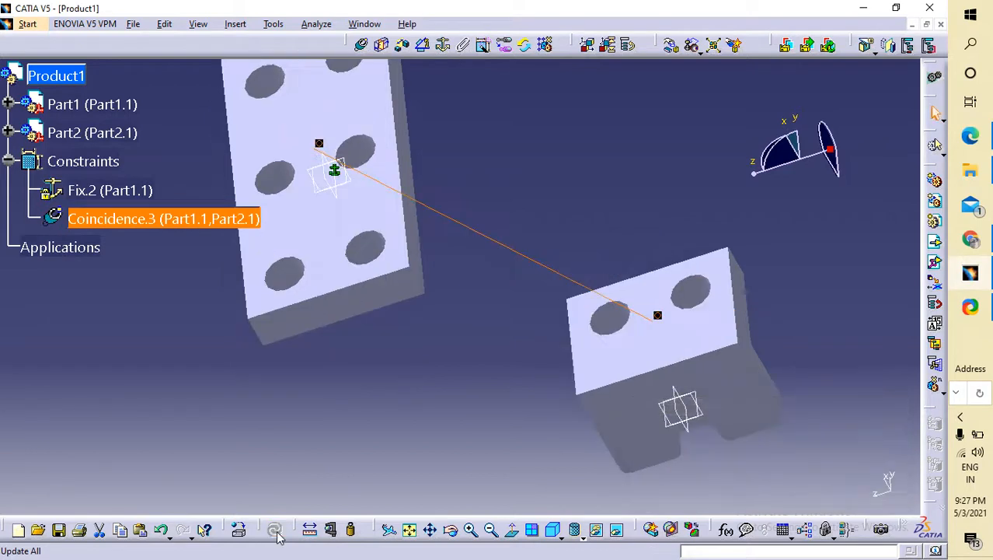
- Add a Contact constraint between the bracket's two-hole face and the plate's six-hole face, and try to update the assembly
left_click(526, 262)
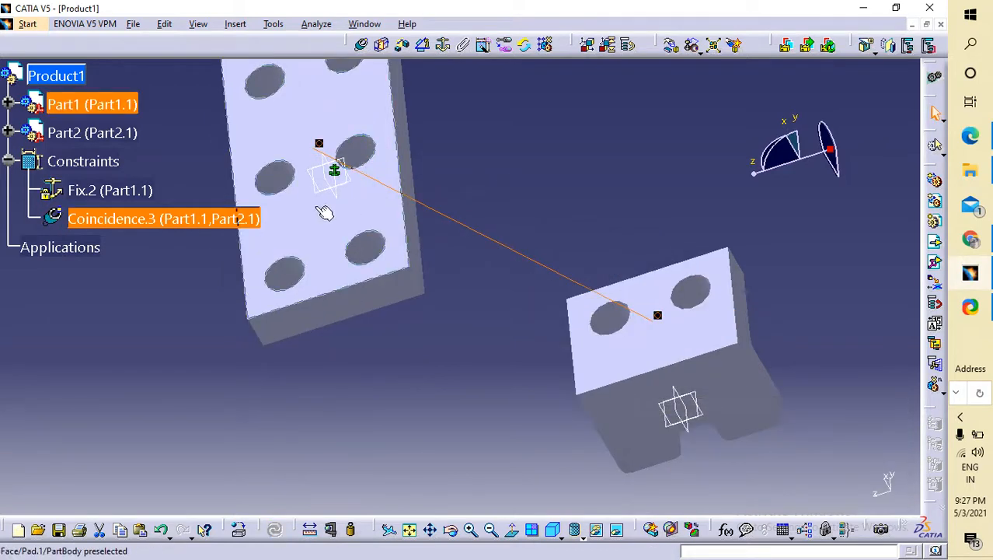
middle_click_drag(290, 220, 300, 346)
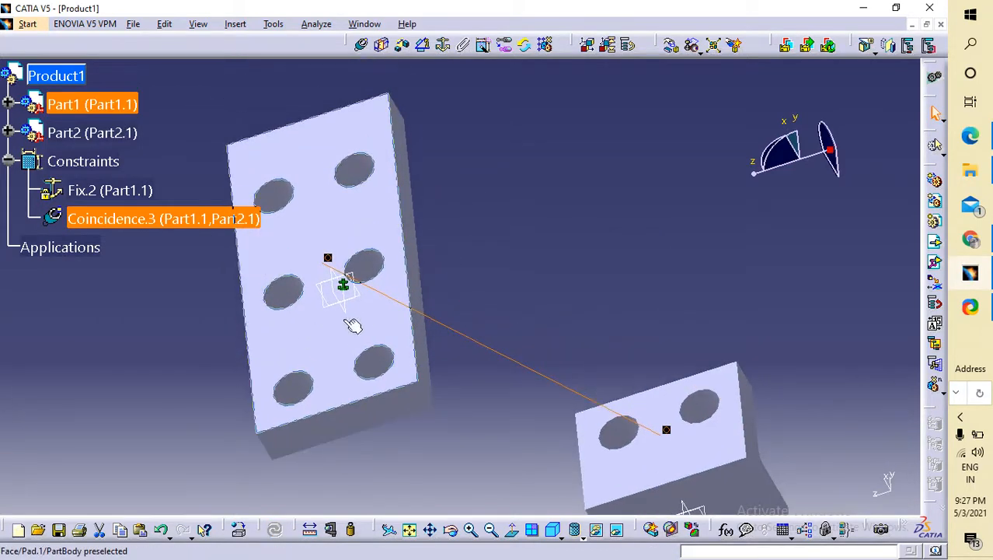
left_click(668, 469)
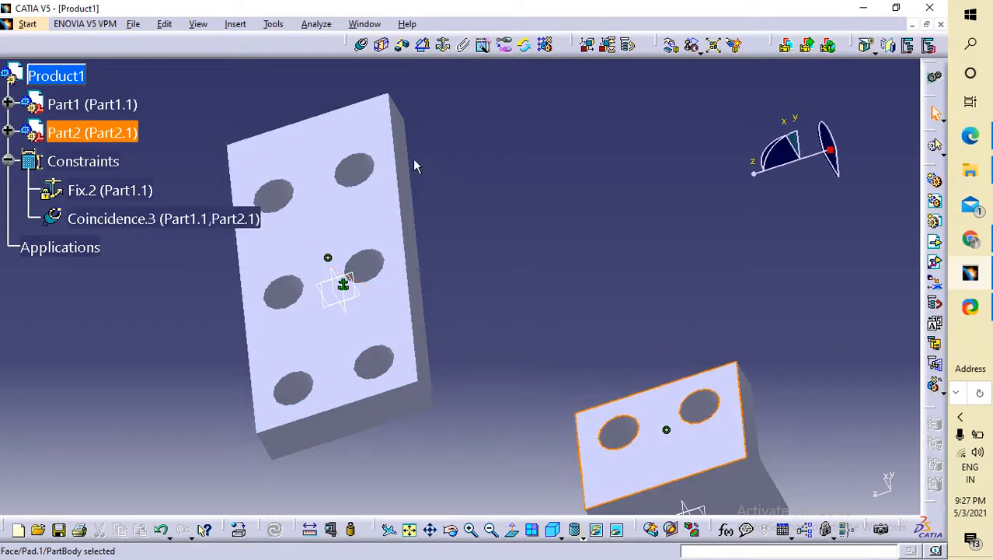
left_click(310, 150)
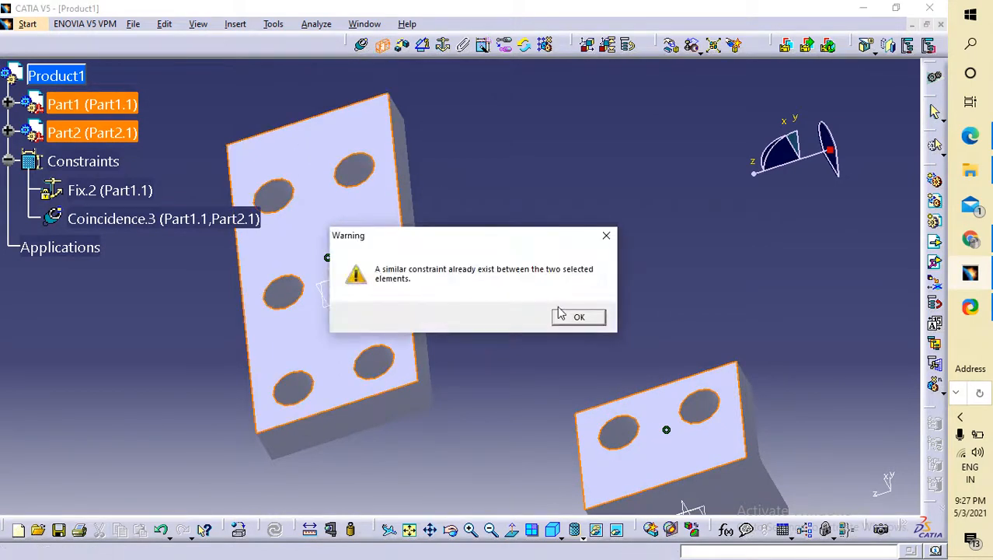
left_click(579, 318)
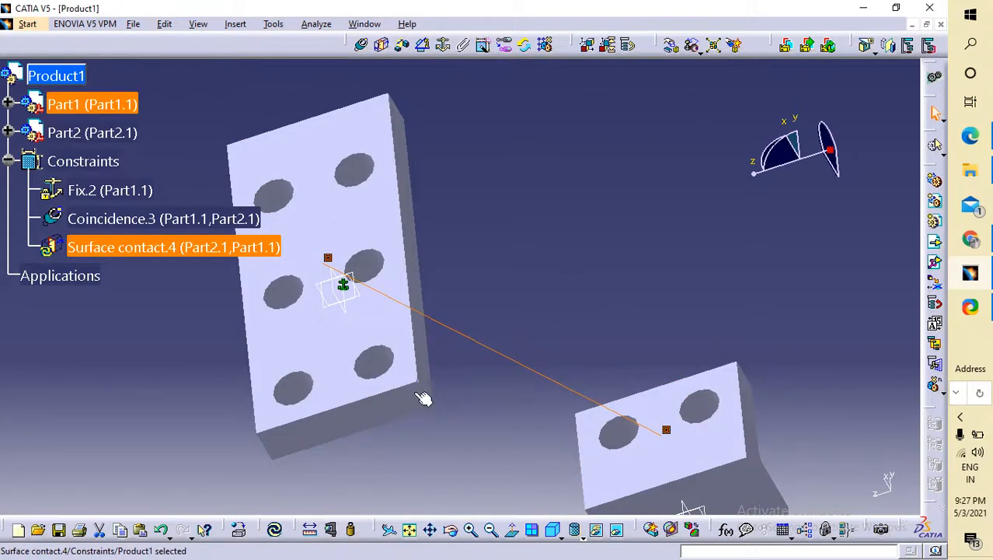
left_click(274, 529)
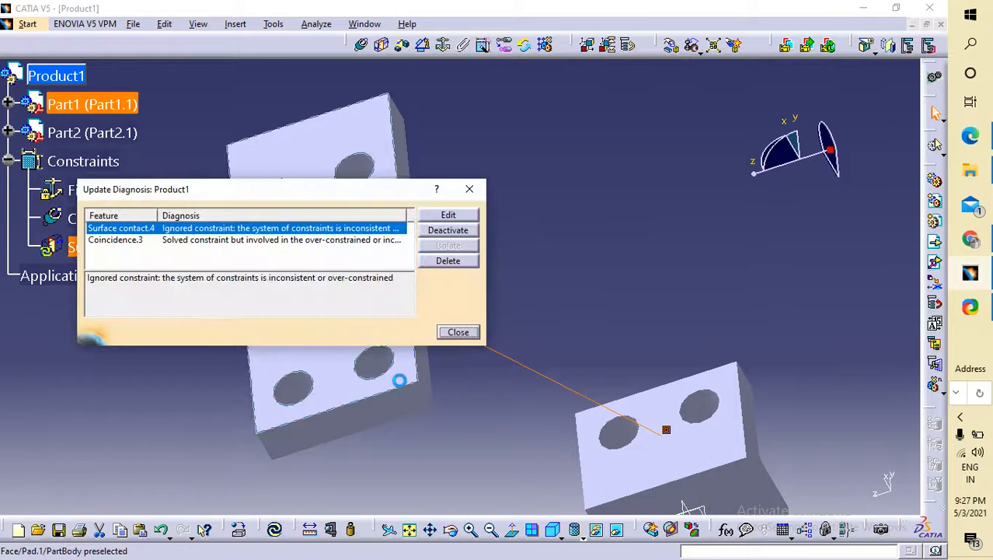
left_click(458, 332)
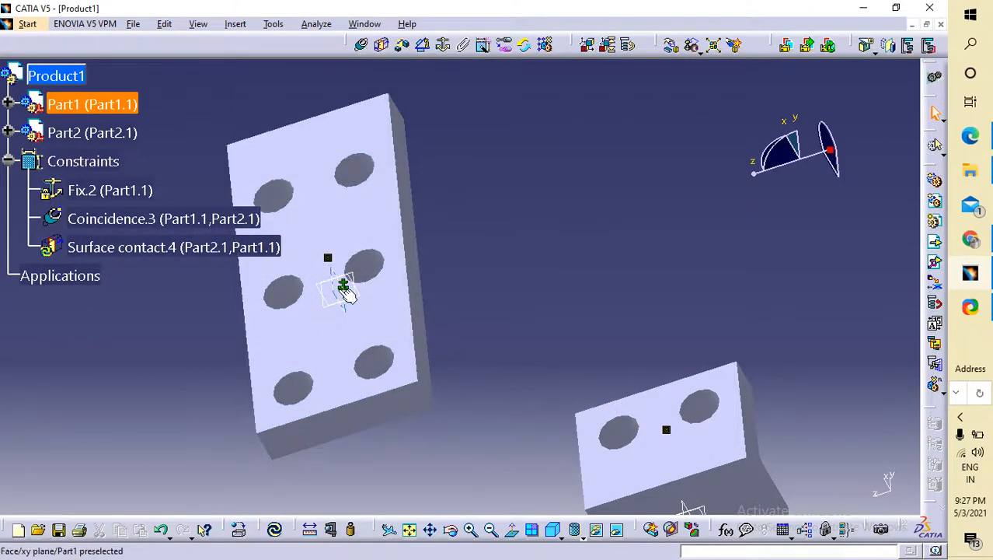
- Retry the assembly update with both the coincidence and surface contact constraints in place, and dismiss the update diagnosis
left_click(359, 47)
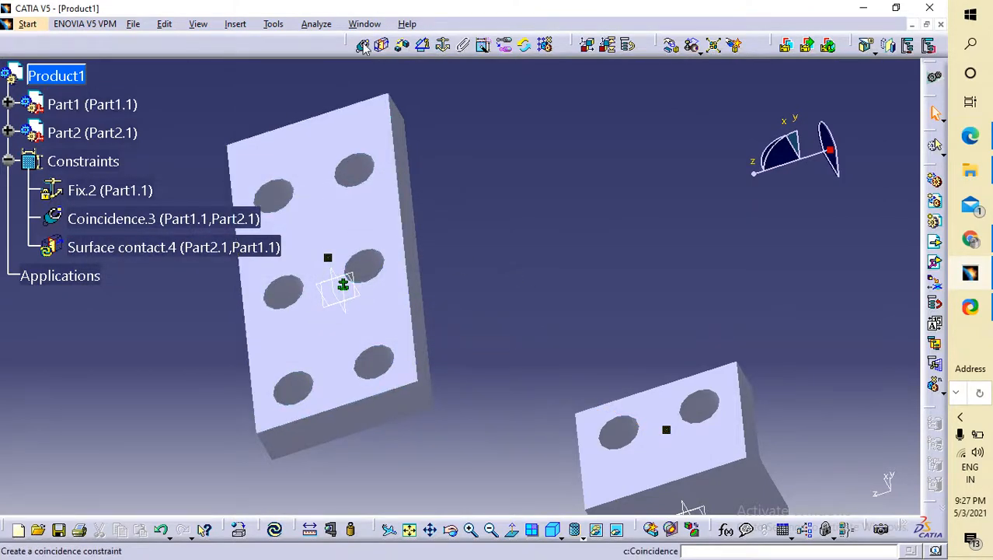
left_click(360, 47)
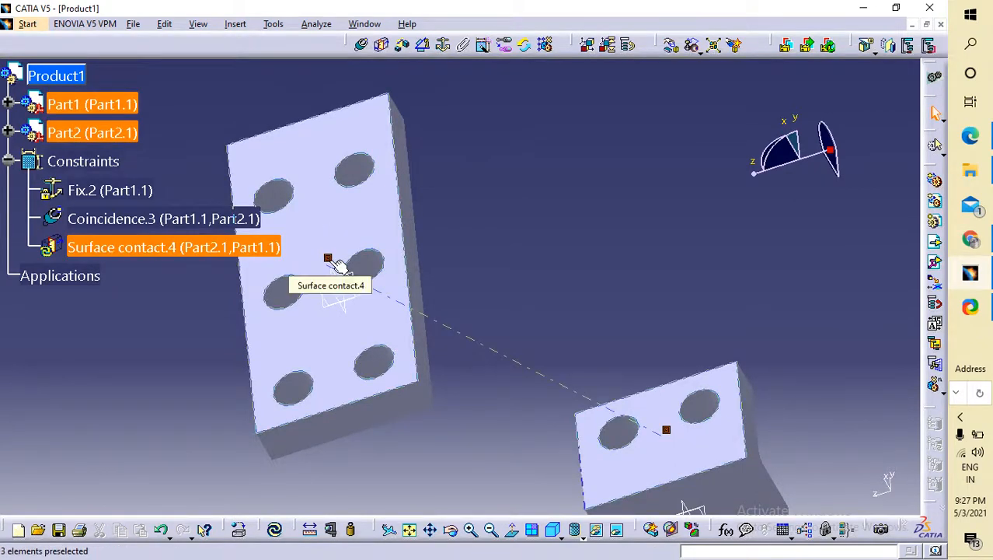
left_click(273, 528)
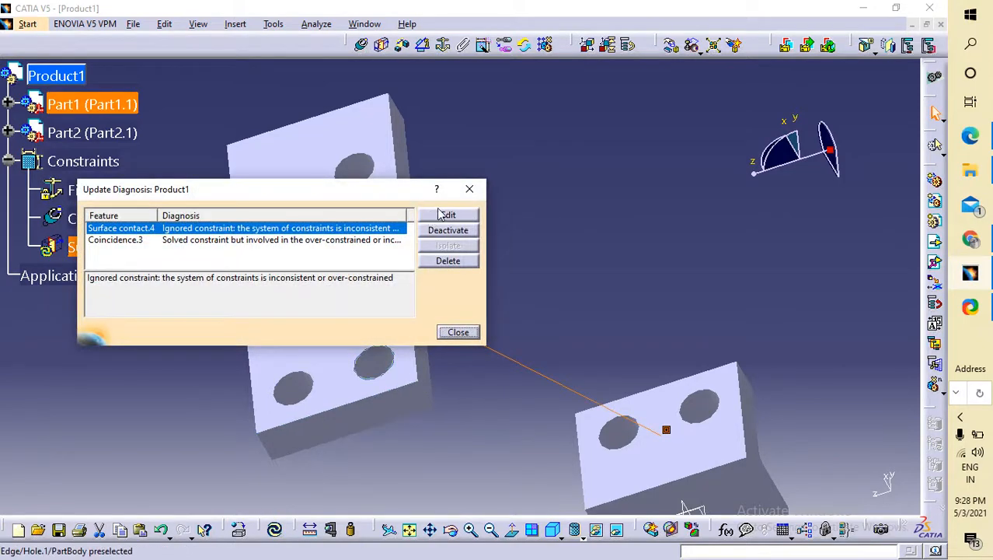
left_click(469, 189)
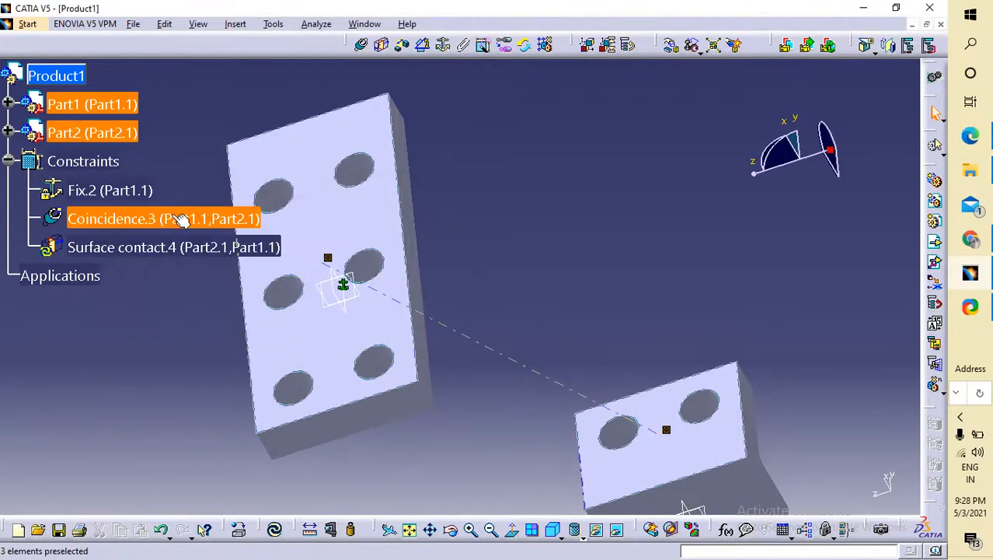
- Delete the Coincidence constraint between the plate and bracket, and update the assembly with only the surface contact
left_click(180, 222)
right_click(174, 222)
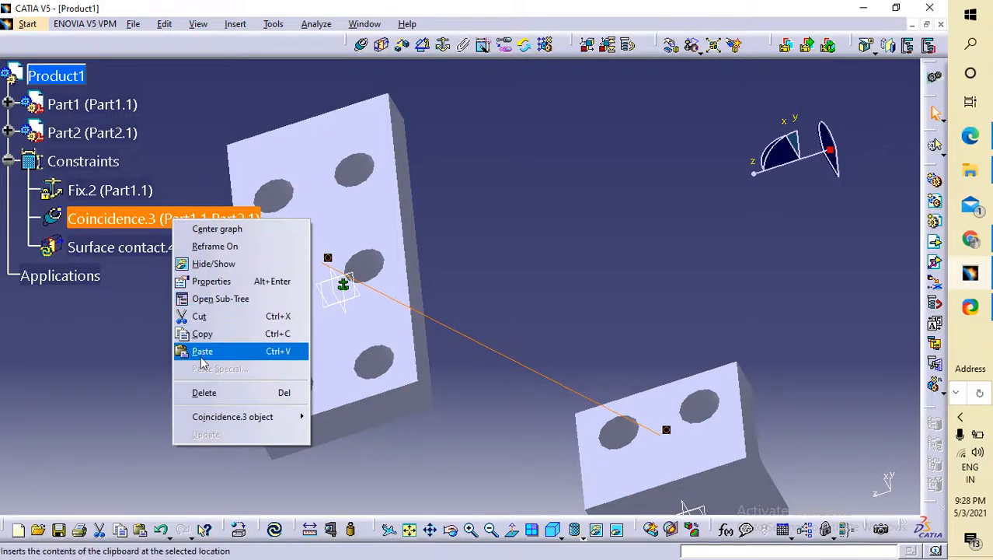
left_click(206, 393)
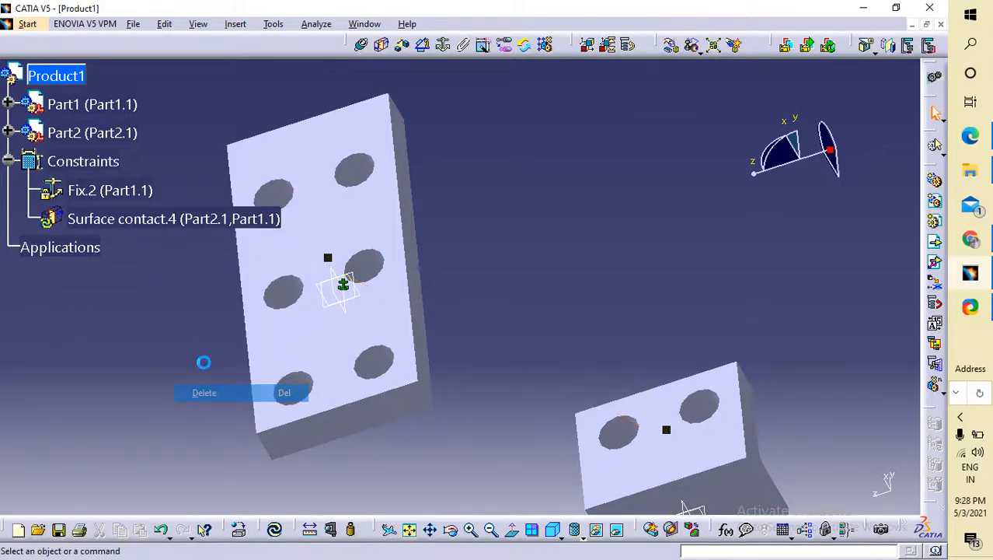
left_click(217, 222)
left_click(275, 531)
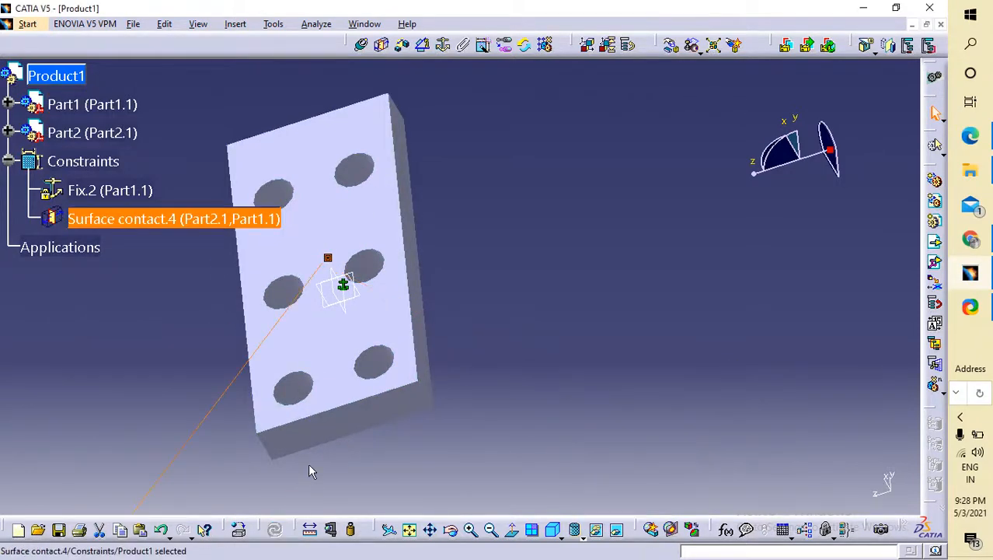
- Check how the bracket aligns with the plate's surface, and delete the Surface contact constraint between them
middle_click_drag(535, 275, 529, 402)
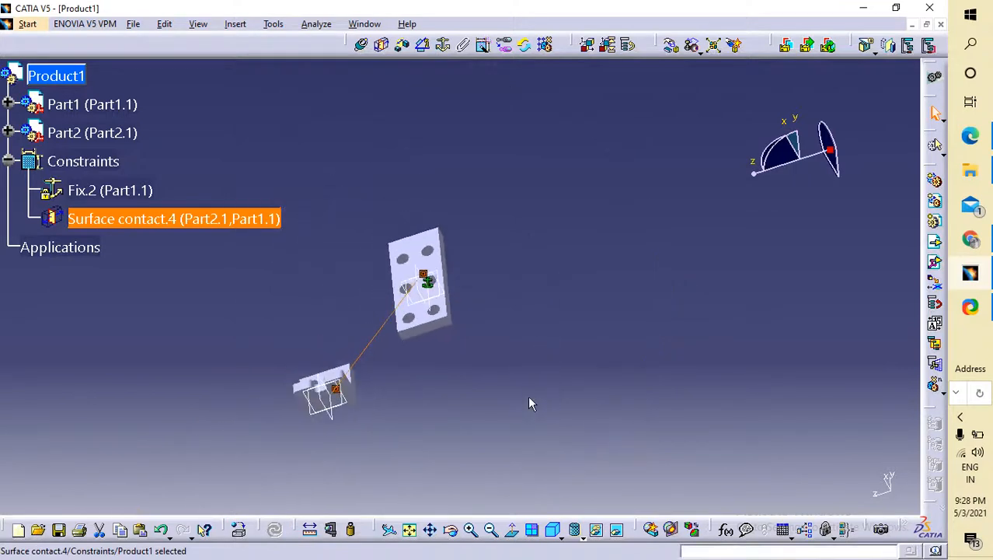
middle_click_drag(445, 417, 417, 370)
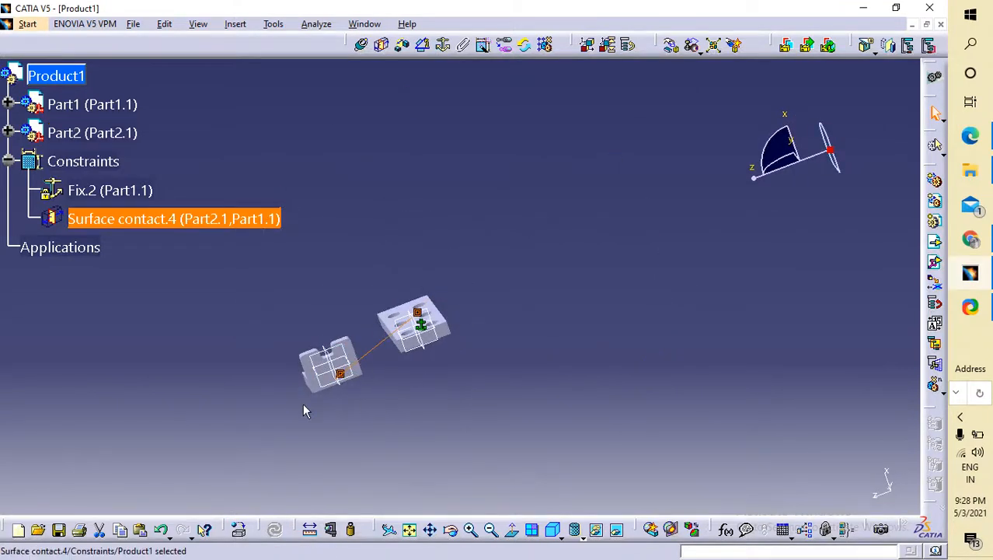
middle_click_drag(304, 410, 640, 307)
middle_click_drag(615, 368, 673, 335, "ctrl")
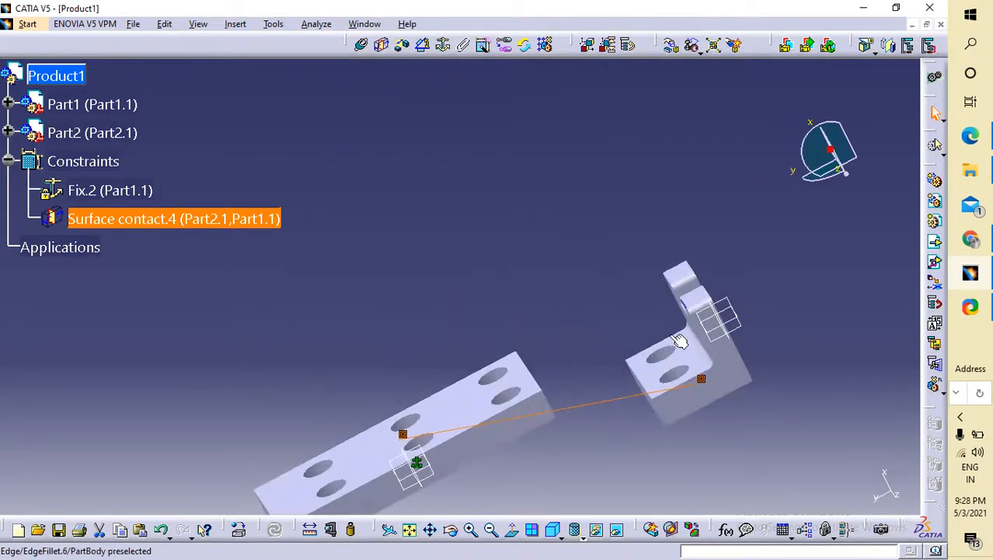
middle_click_drag(521, 296, 523, 198)
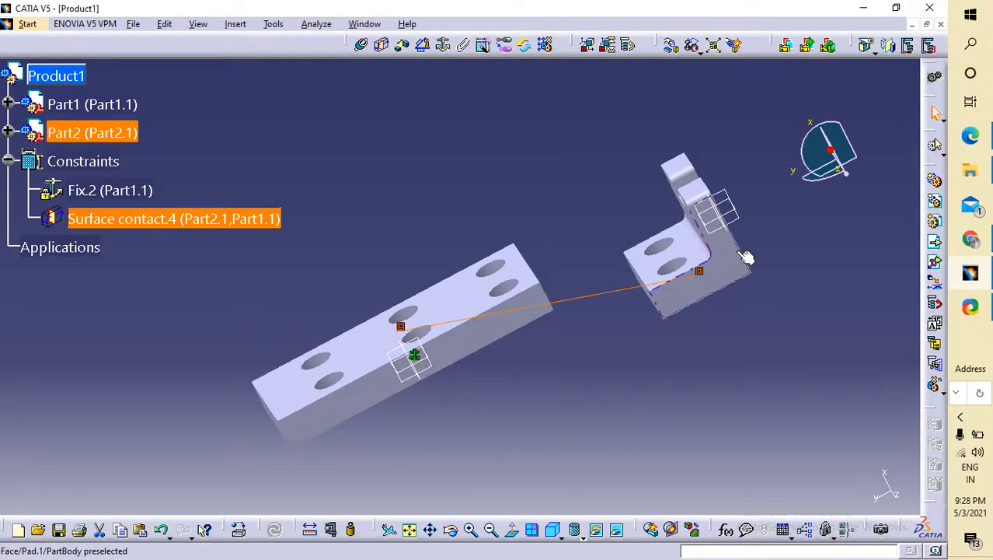
middle_click_drag(700, 260, 576, 300)
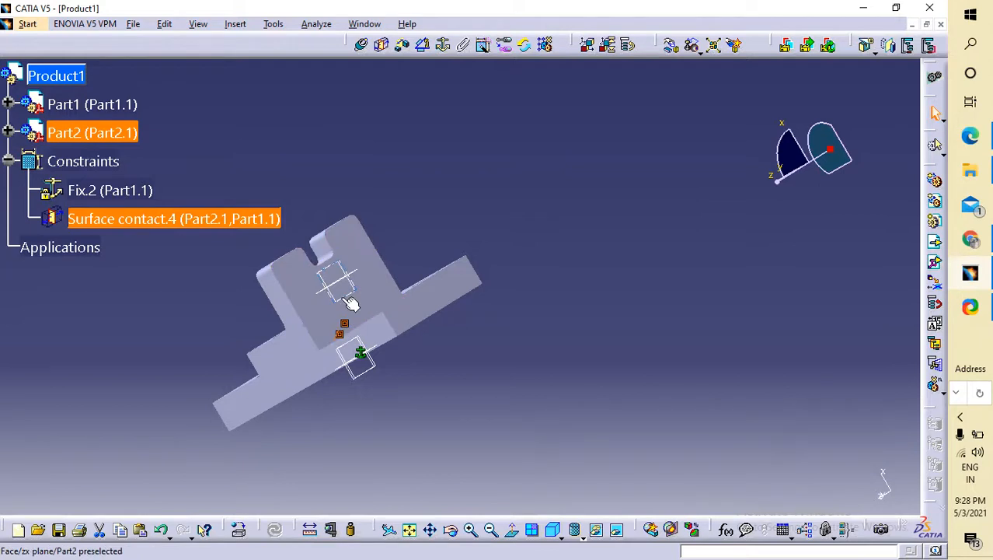
middle_click_drag(466, 344, 636, 267)
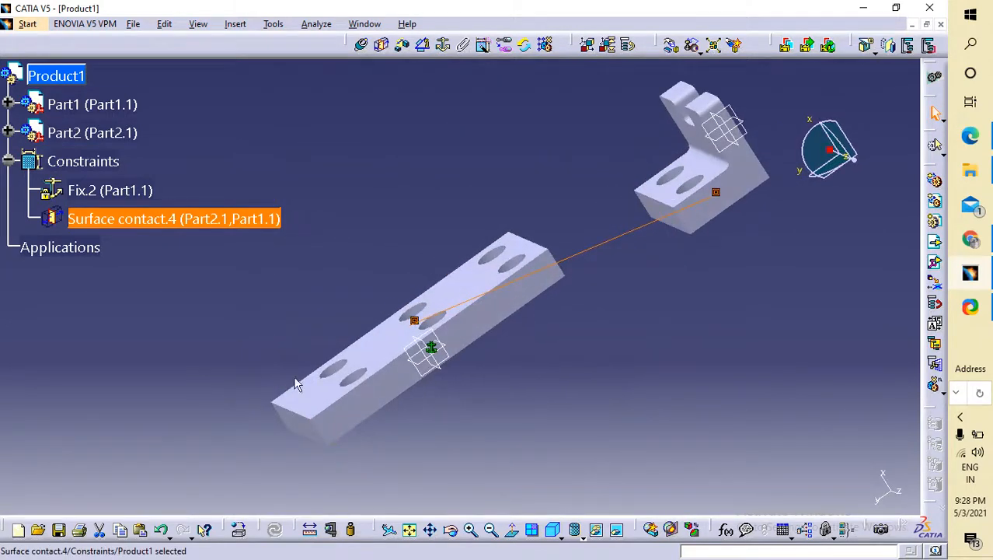
right_click(148, 218)
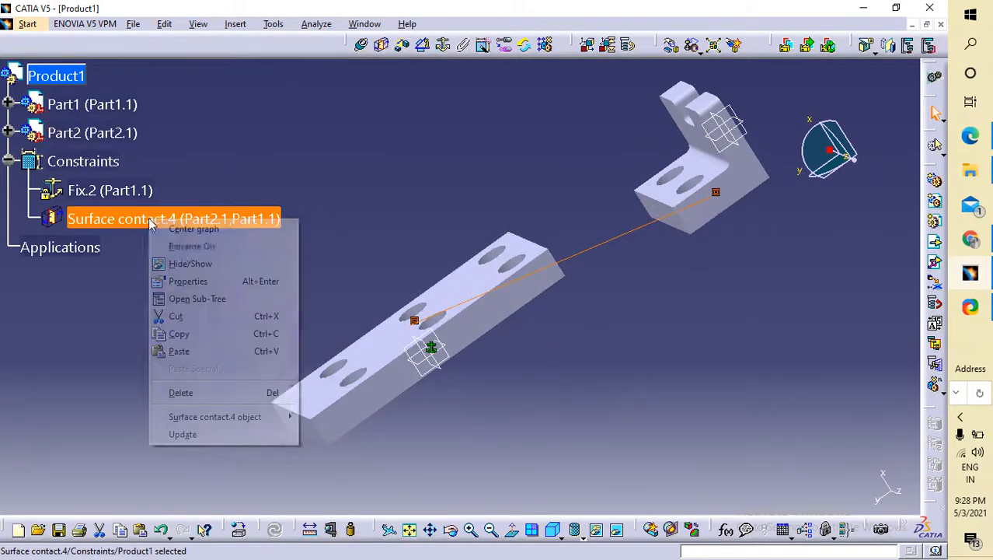
left_click(181, 394)
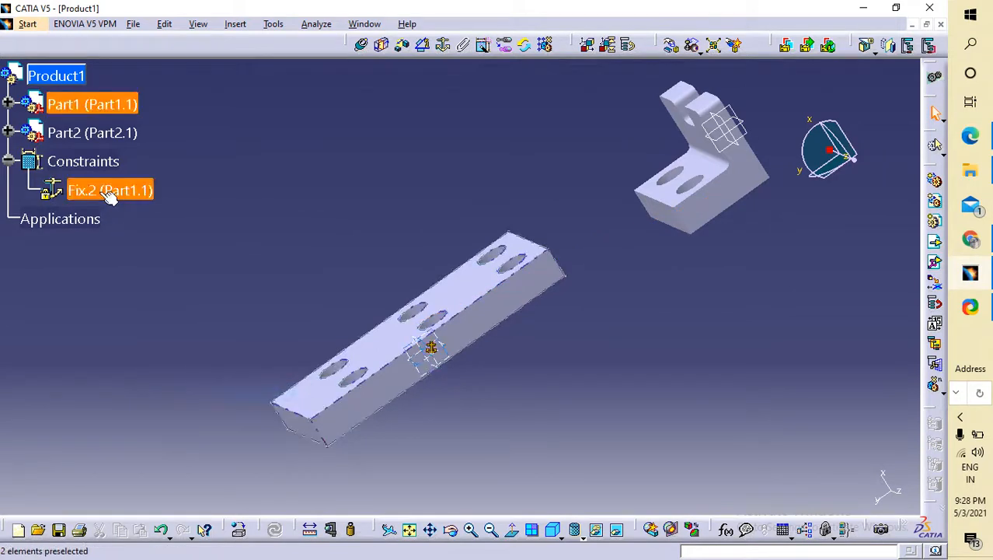
left_click(360, 45)
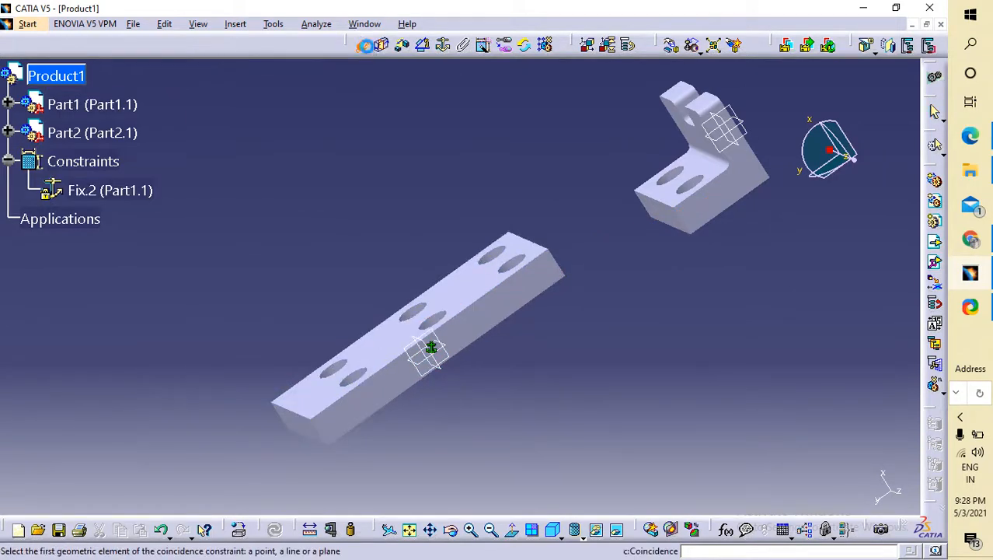
left_click(319, 394)
middle_click_drag(680, 337, 560, 292)
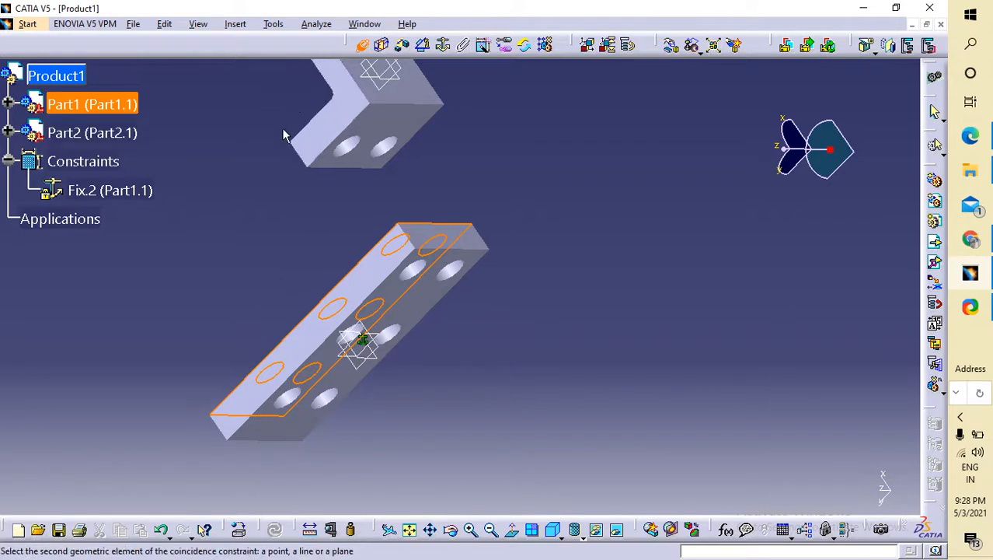
key("Escape")
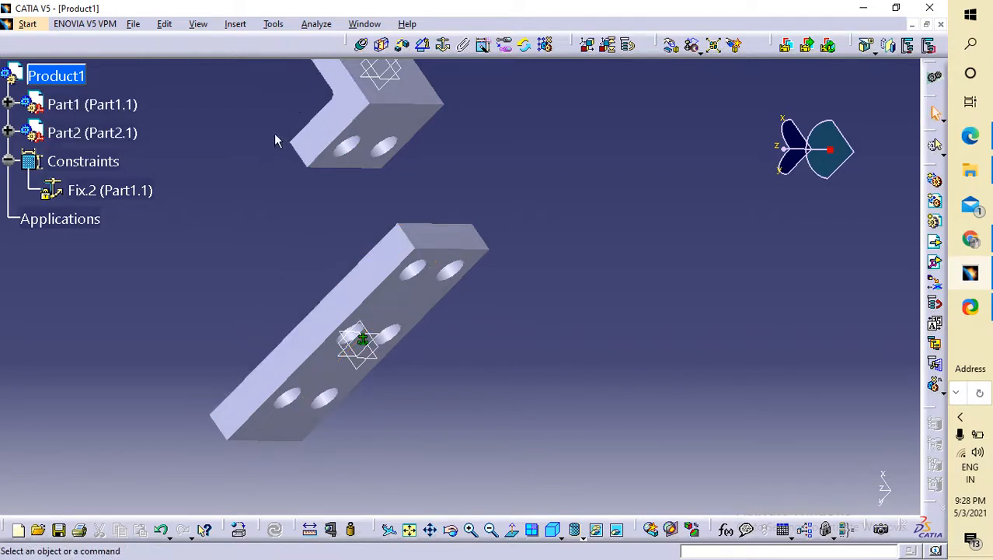
middle_click_drag(276, 140, 284, 211)
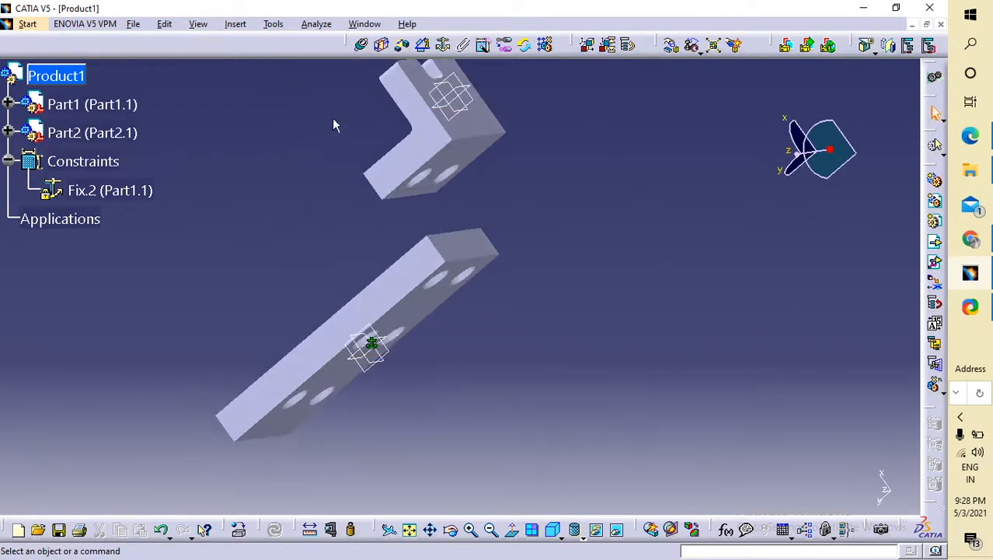
- Add a Coincidence constraint between the axes of one plate end hole and the matching bracket hole, and update the assembly
left_click(364, 47)
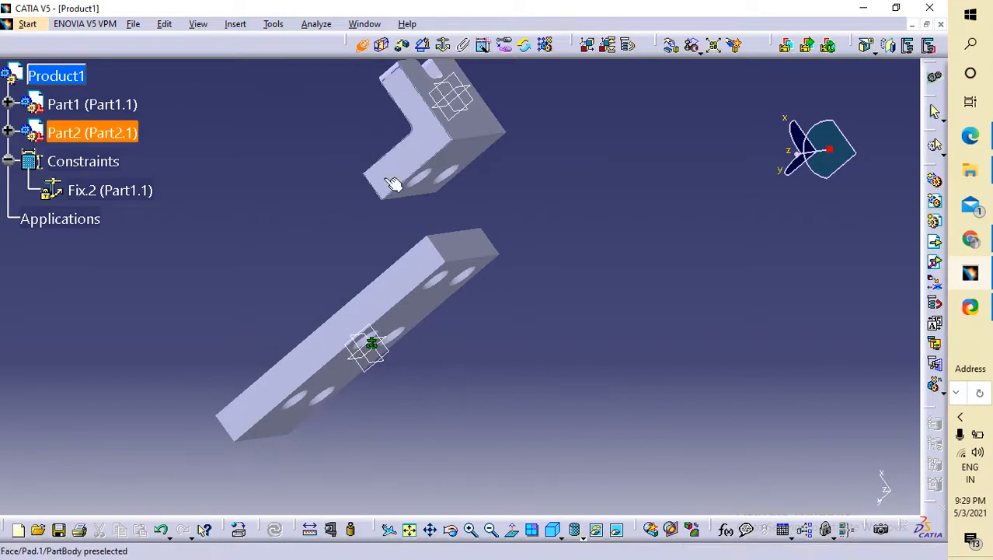
middle_click_drag(239, 197, 647, 263)
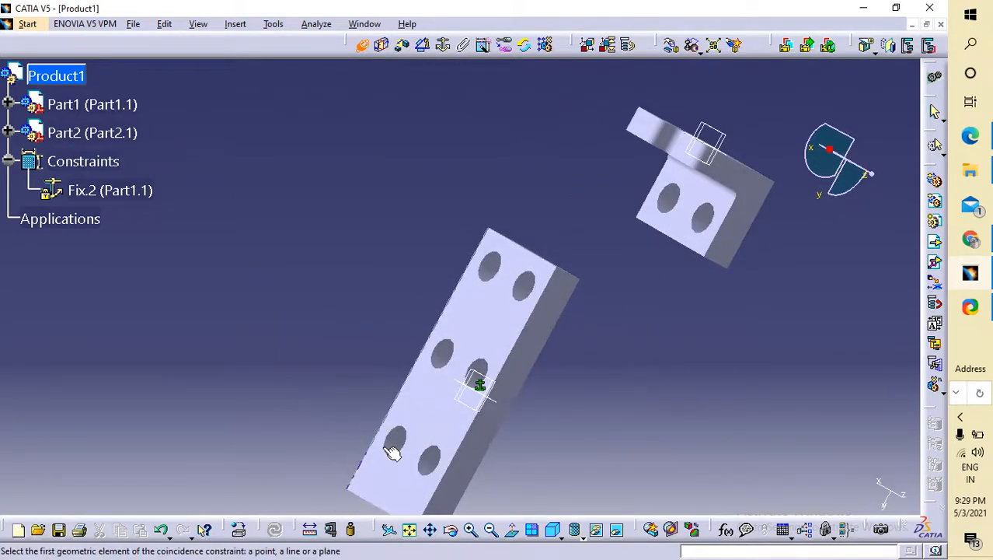
left_click(429, 469)
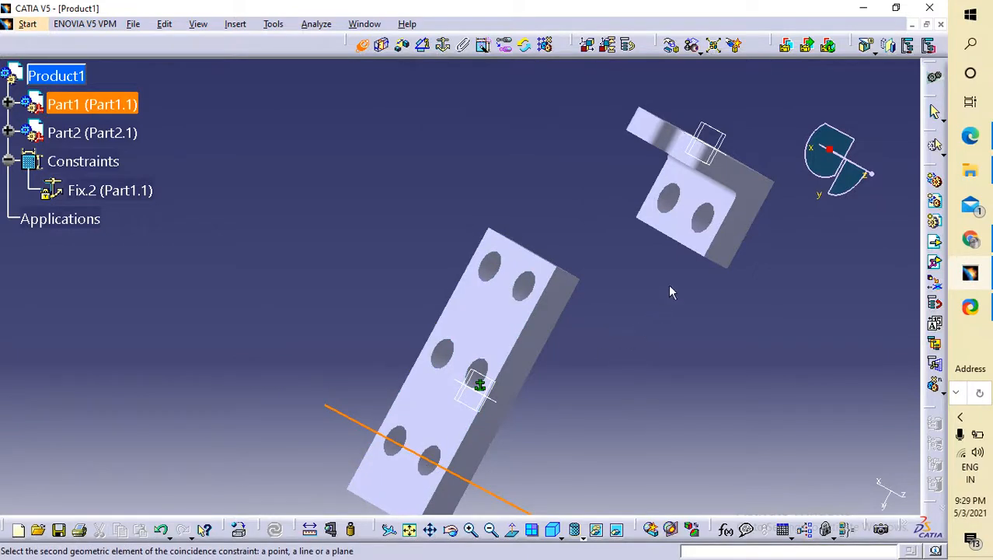
left_click(711, 220)
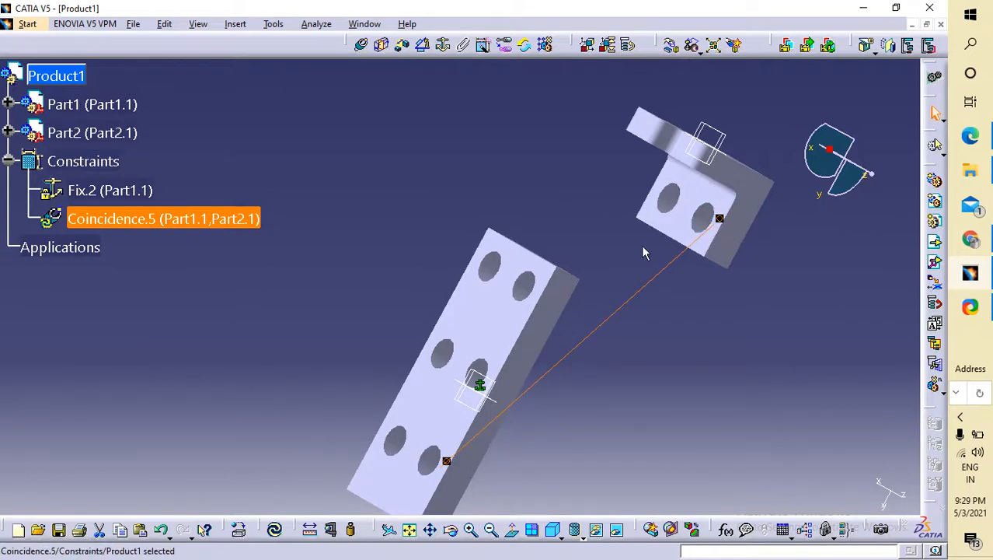
left_click(275, 529)
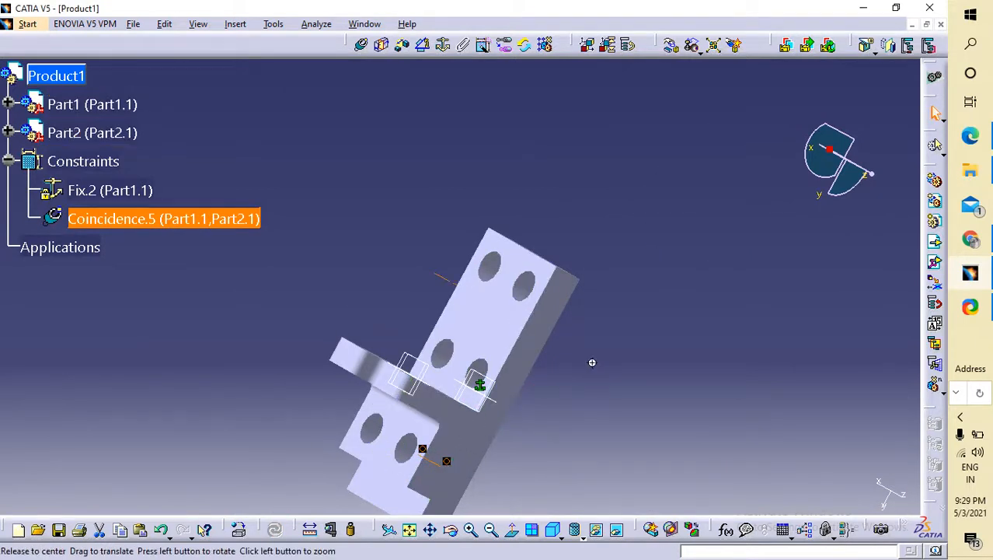
middle_click_drag(593, 359, 637, 213)
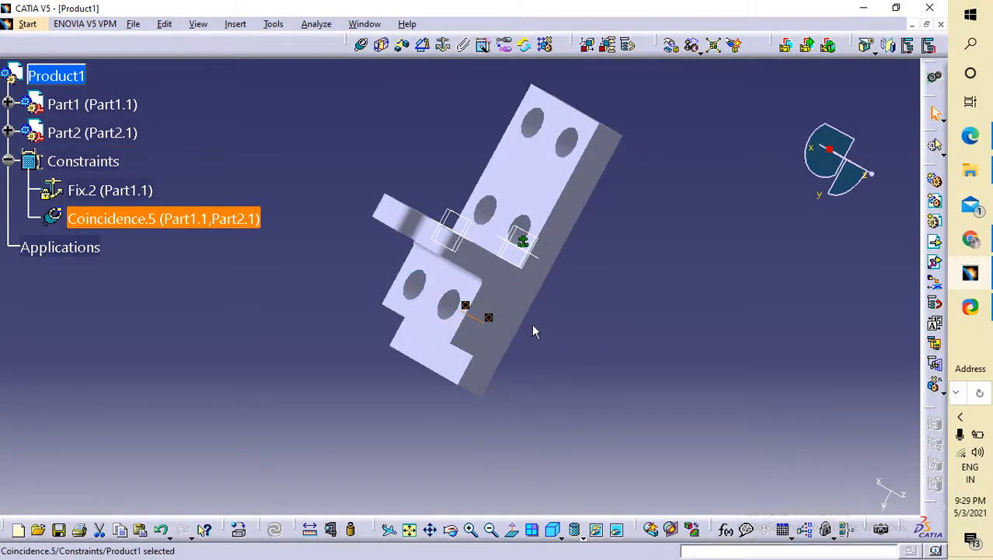
middle_click_drag(544, 335, 594, 324)
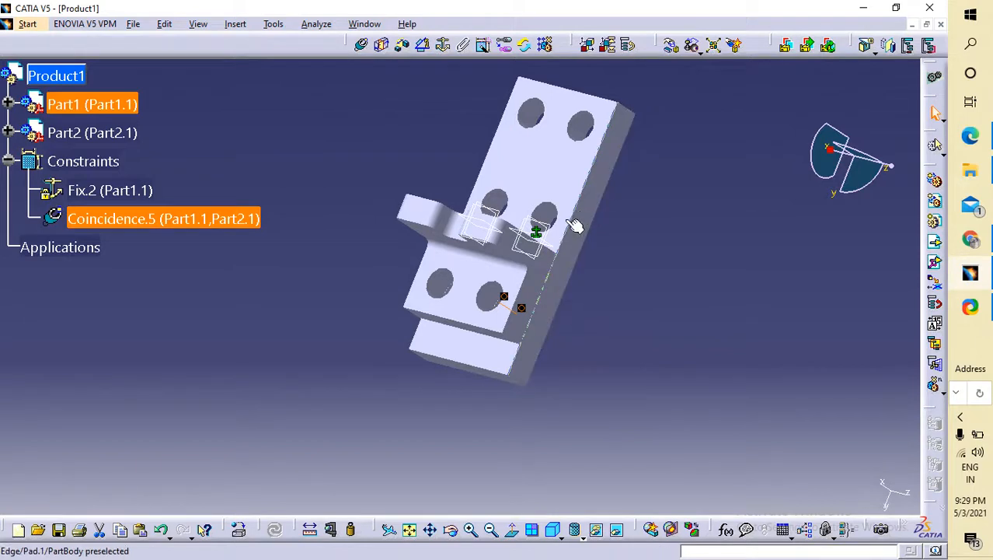
left_click(473, 327)
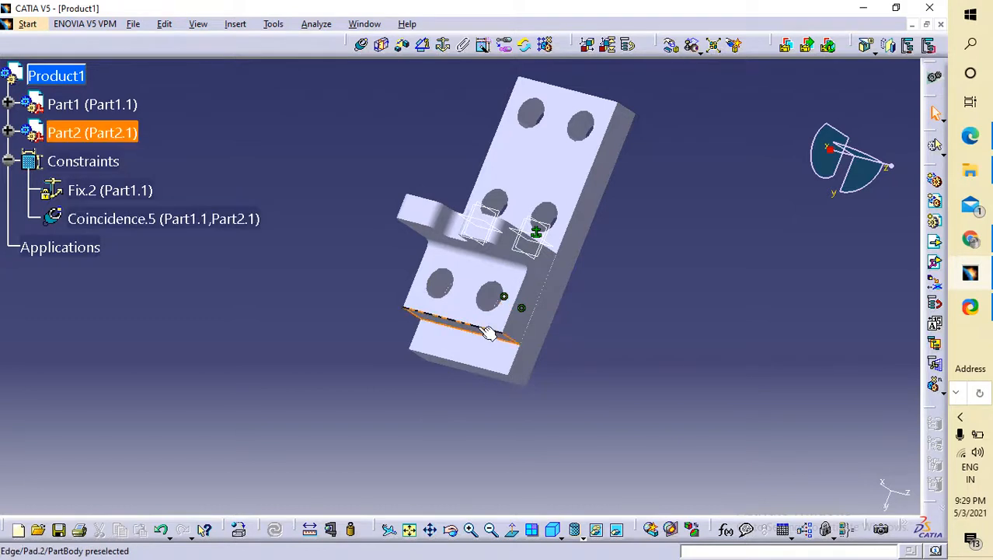
left_click(657, 234)
middle_click_drag(656, 233, 644, 282)
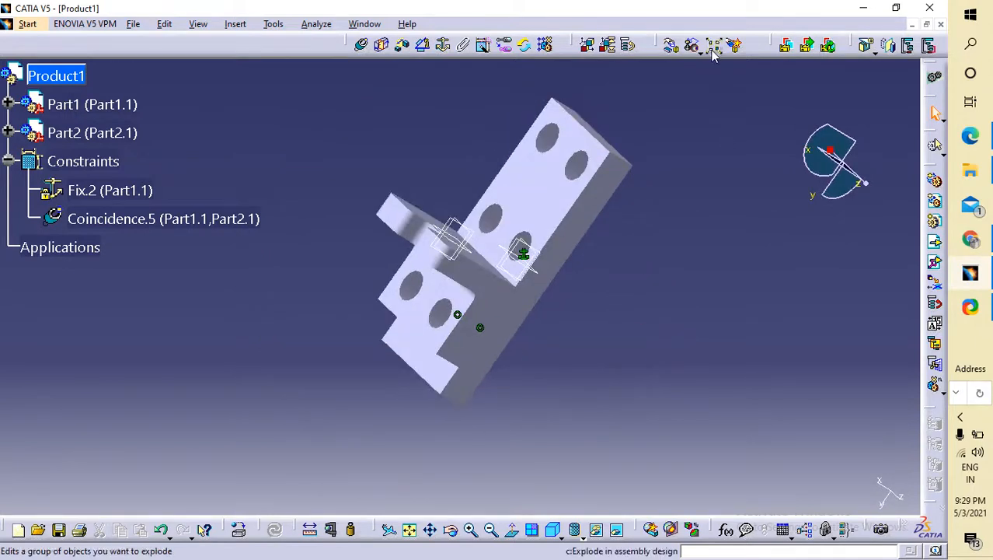
- Rotate the bracket about its inner corner edge using the Manipulation option Drag around any axis
left_click(670, 45)
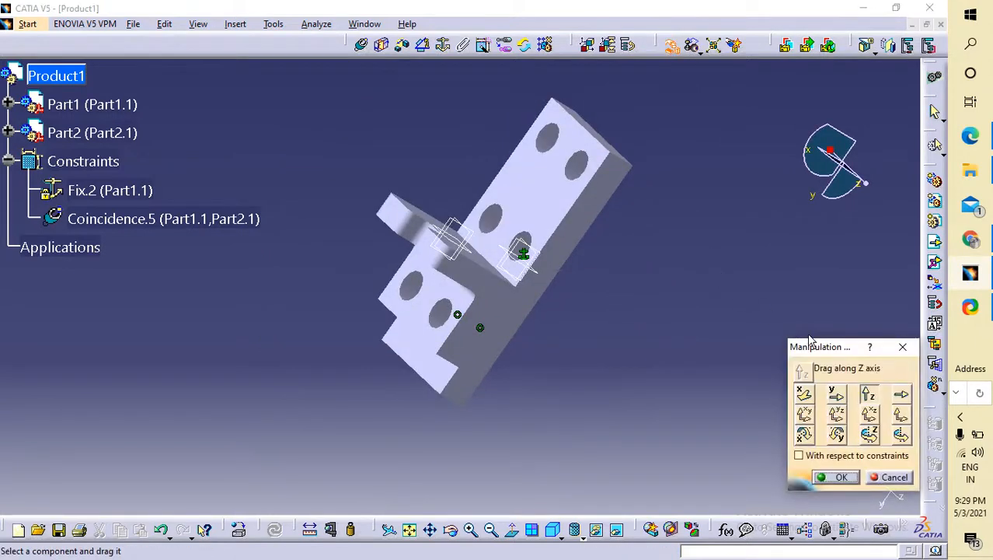
left_click(901, 436)
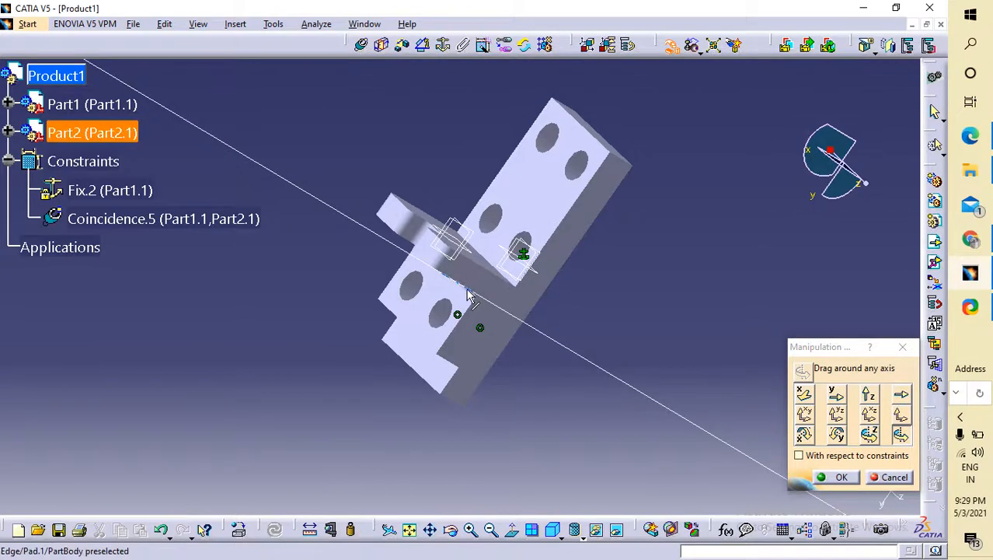
left_click(469, 296)
left_click_drag(470, 299, 420, 359)
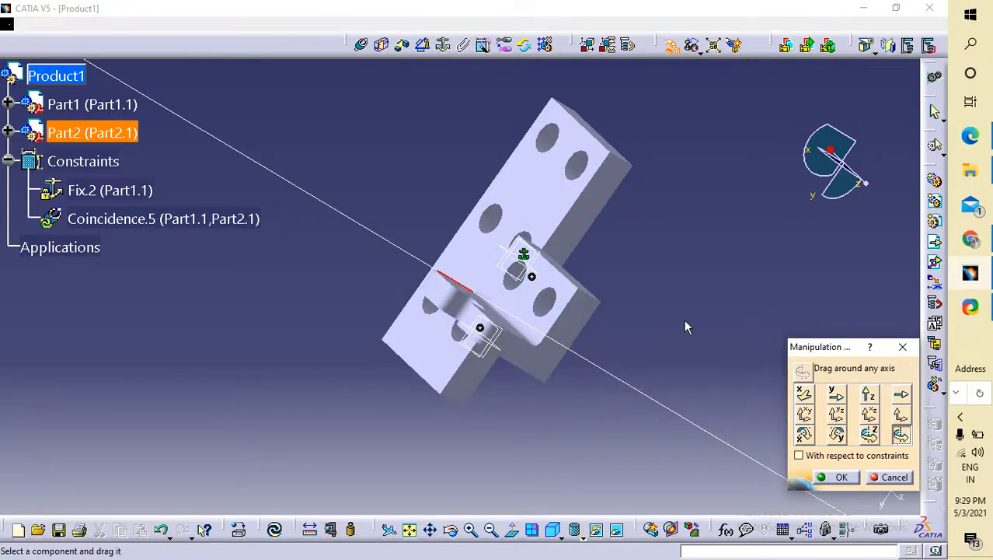
left_click(837, 477)
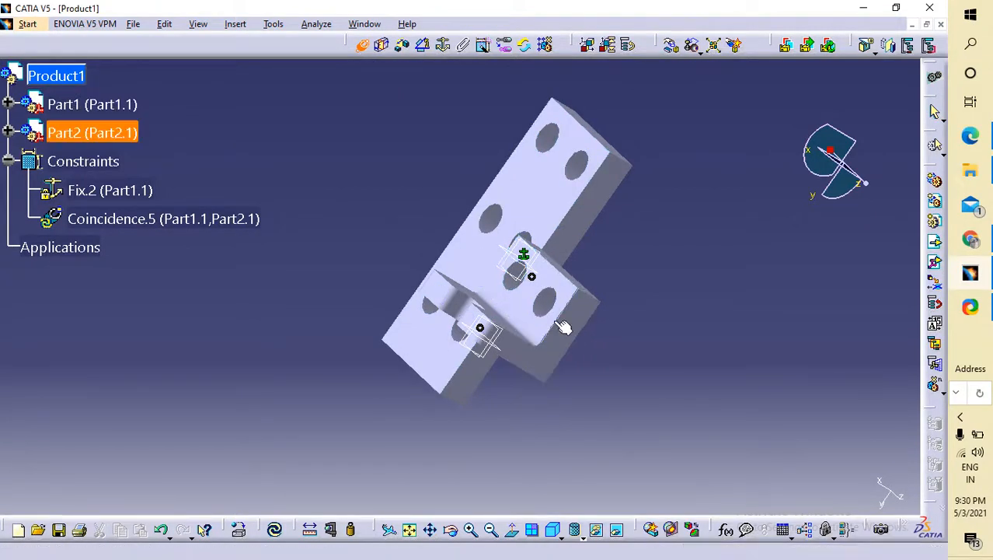
- Add a Coincidence constraint between the bracket hole and the other end hole of the plate, try to update, and dismiss the diagnosis
left_click(515, 279)
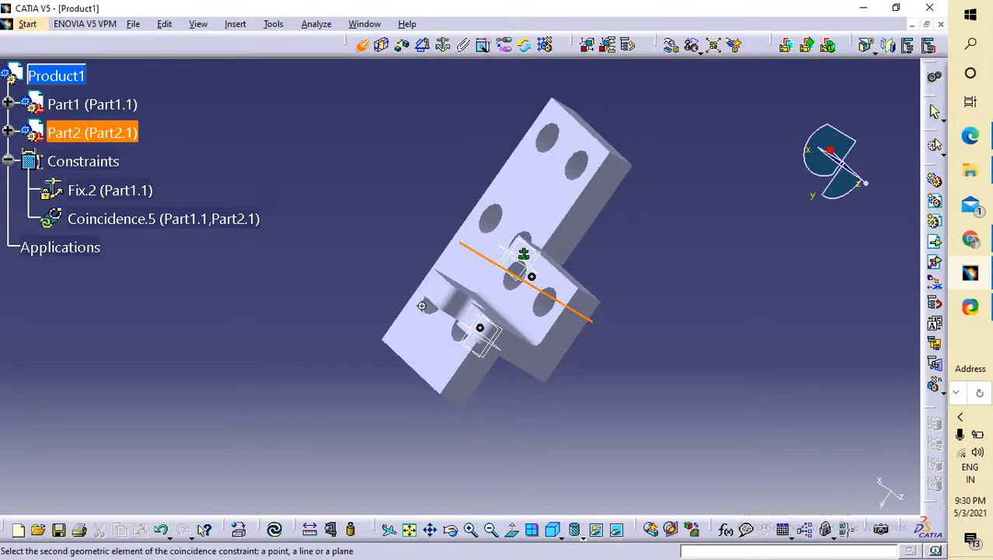
middle_click_drag(422, 304, 511, 260)
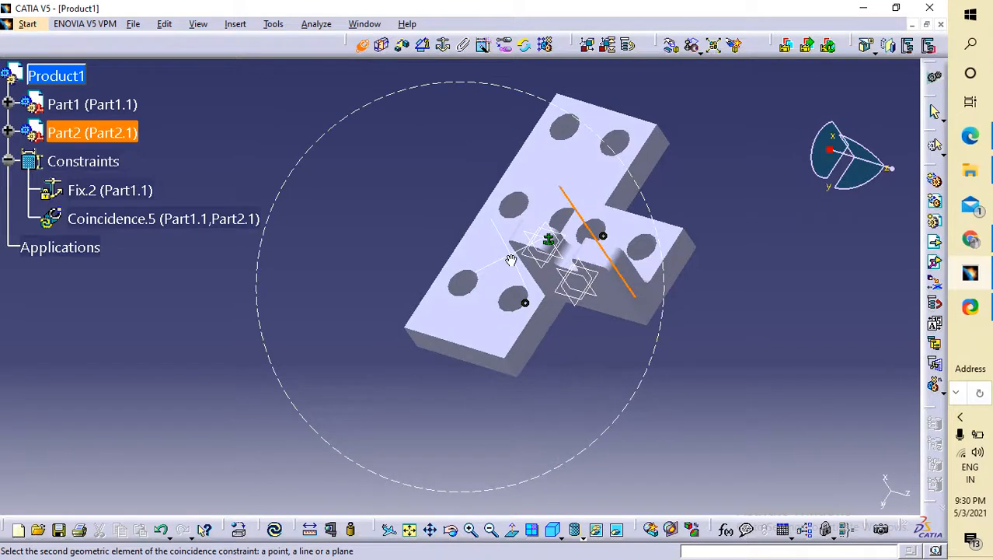
left_click(467, 278)
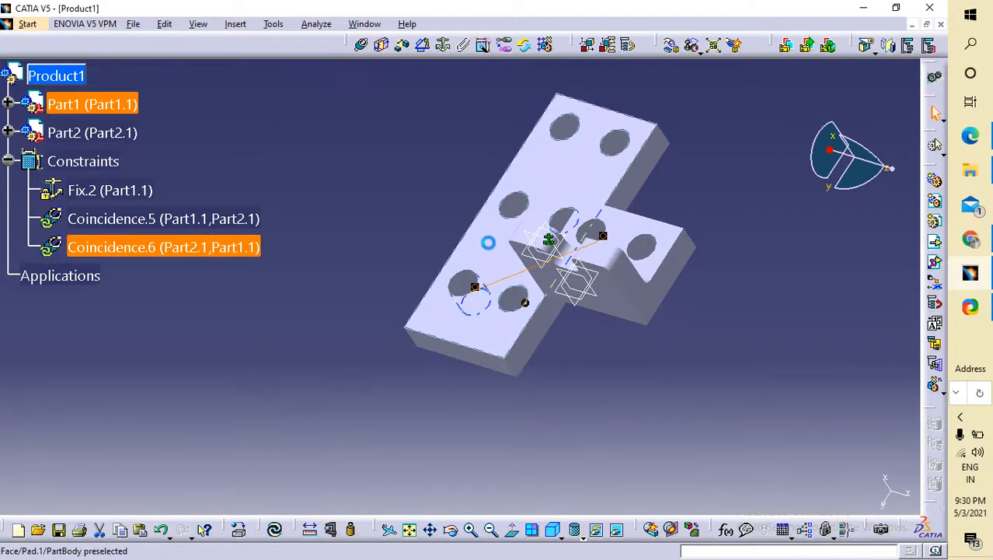
left_click(274, 530)
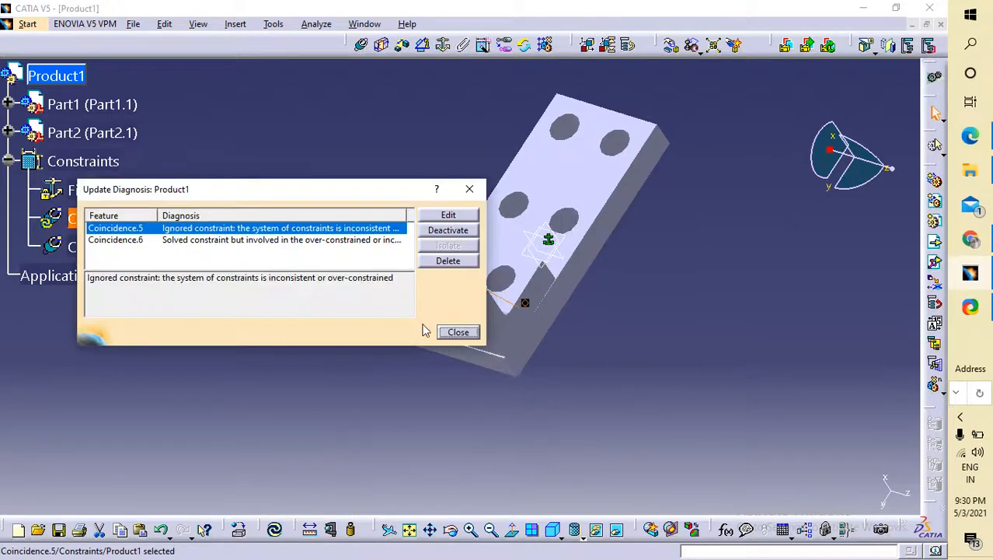
left_click(458, 332)
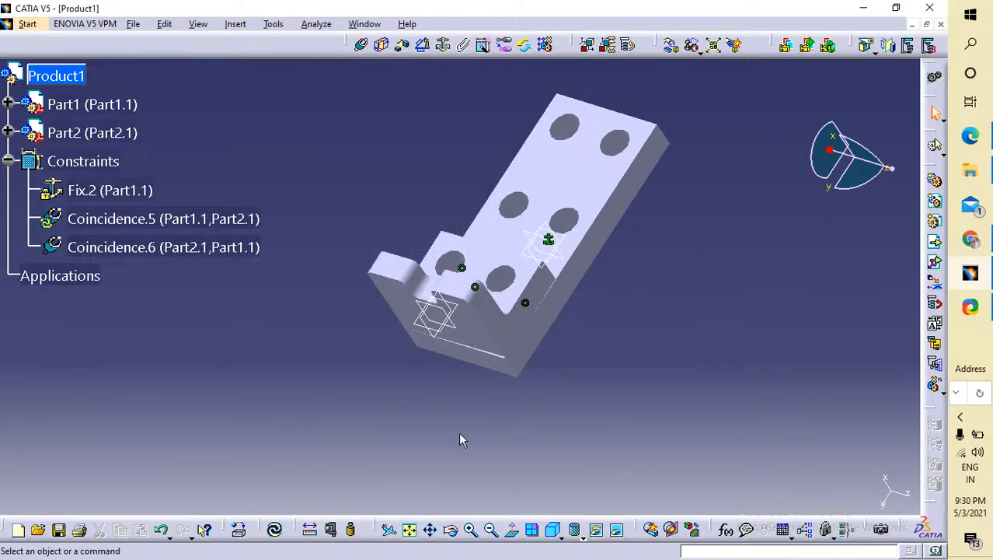
- Retry the assembly update with both hole coincidence constraints in place, and dismiss the update diagnosis
middle_click_drag(686, 370, 714, 303)
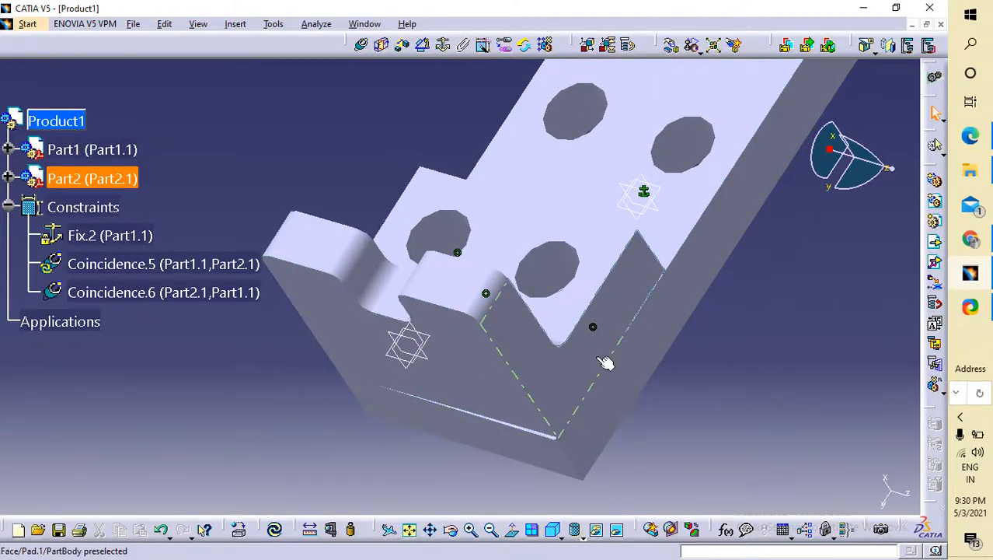
middle_click_drag(761, 281, 593, 380)
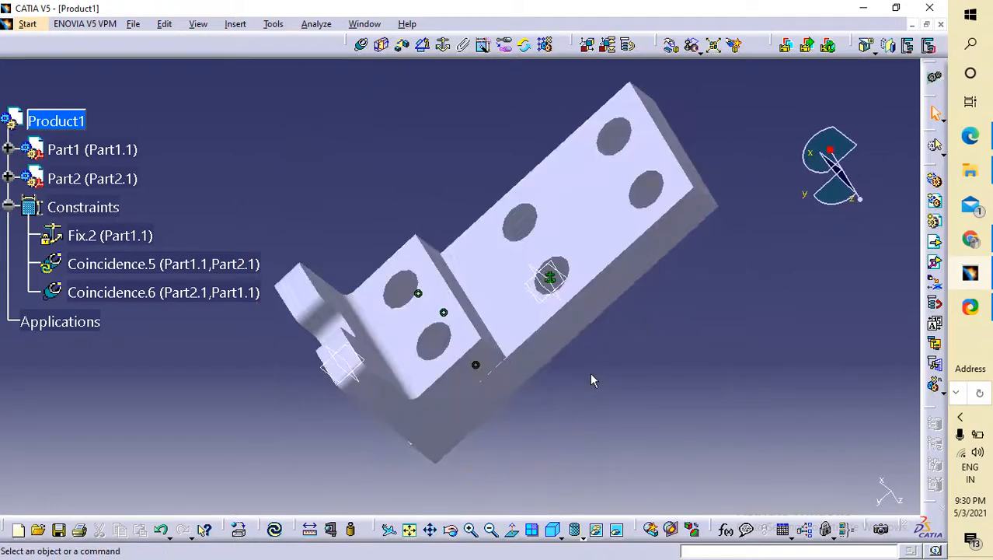
left_click(274, 529)
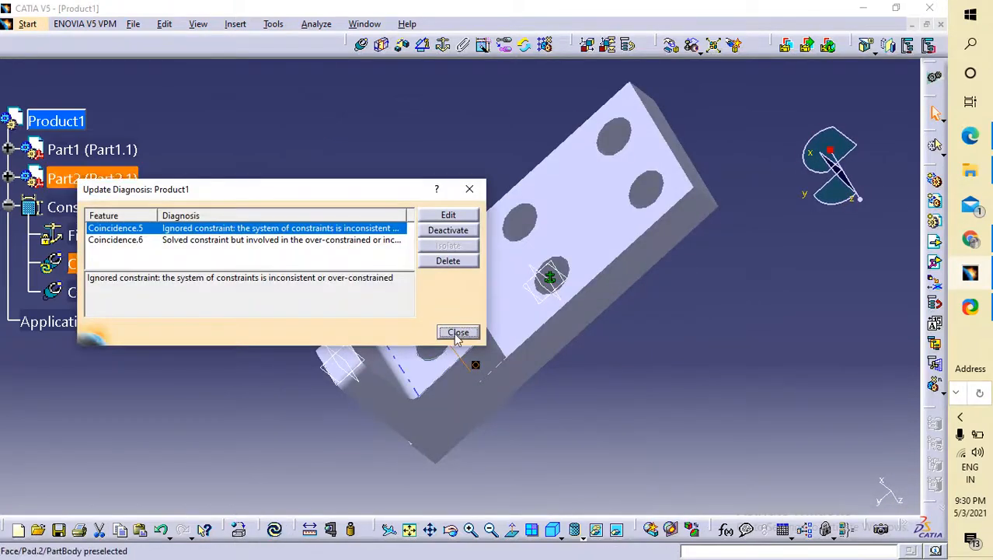
left_click(458, 332)
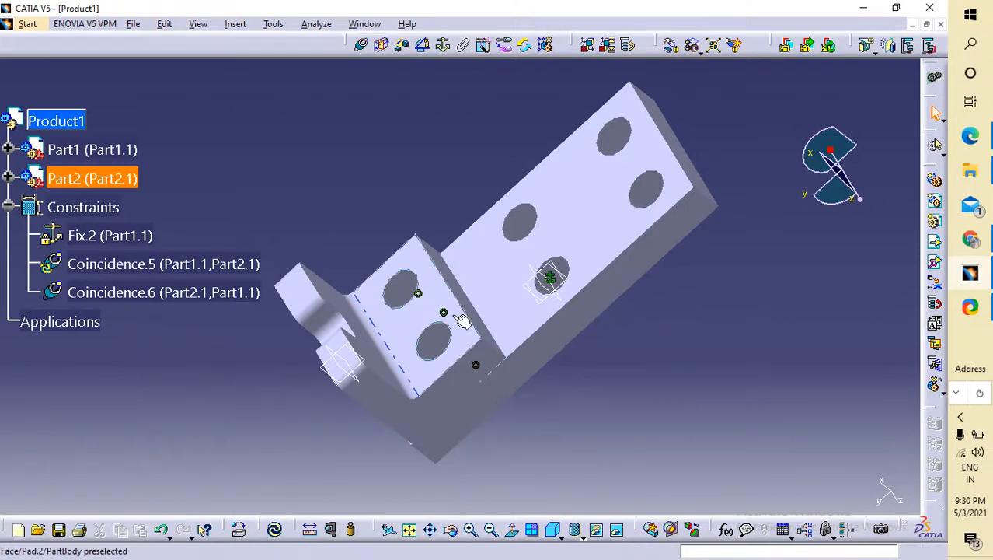
- Add a Coincidence constraint with Same orientation between the bracket's slotted back face and the plate's end face, and try to update the assembly
middle_click_drag(632, 432, 614, 470)
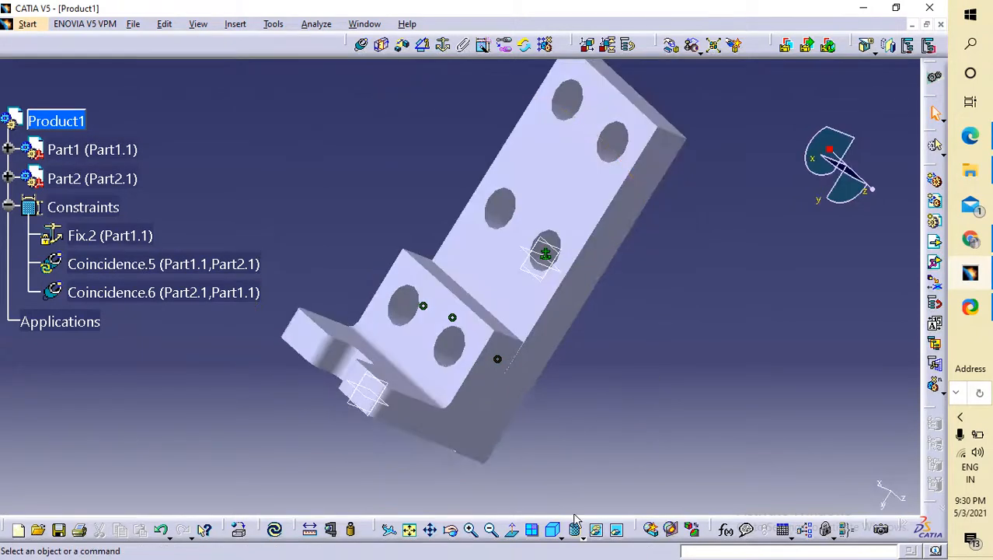
middle_click_drag(554, 493, 508, 310)
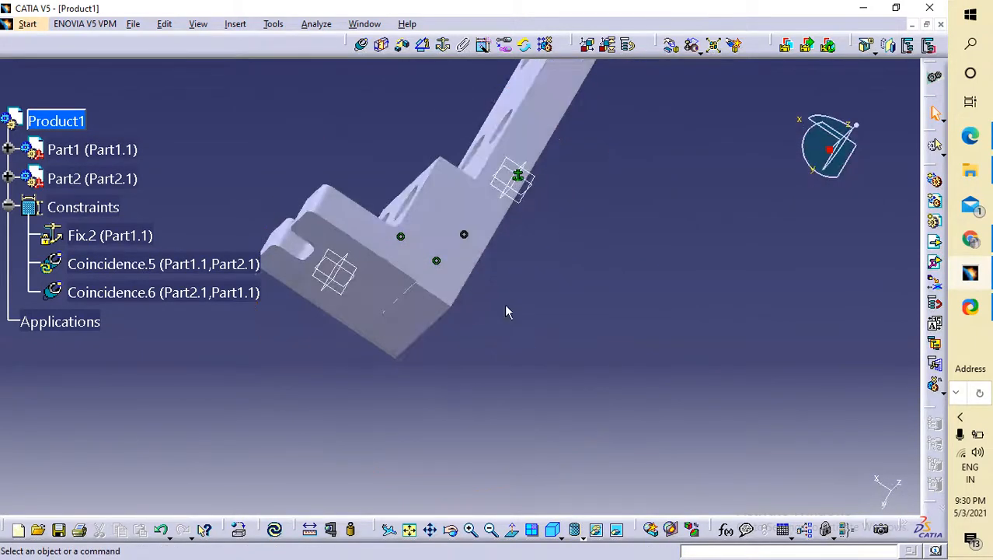
left_click(399, 278)
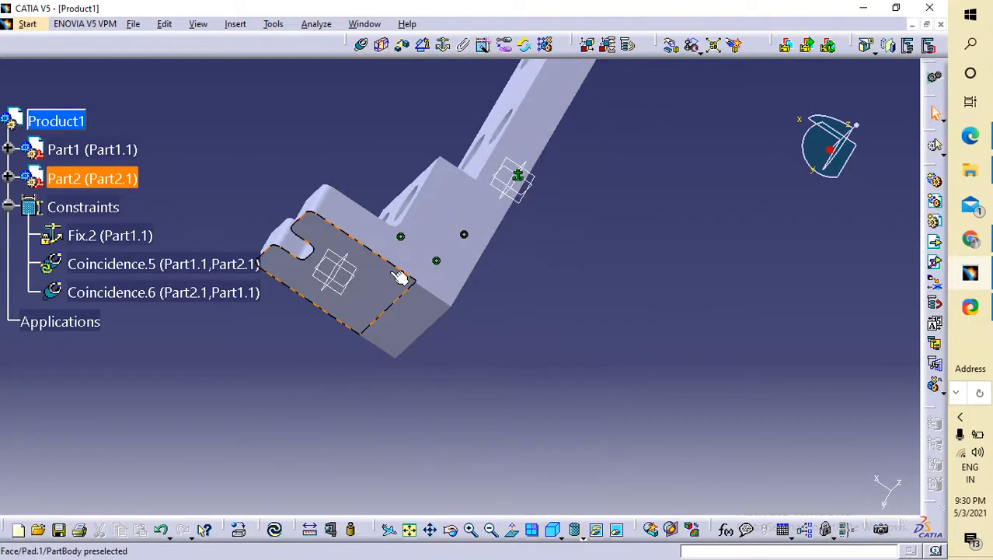
left_click(418, 308, "ctrl")
left_click(359, 45)
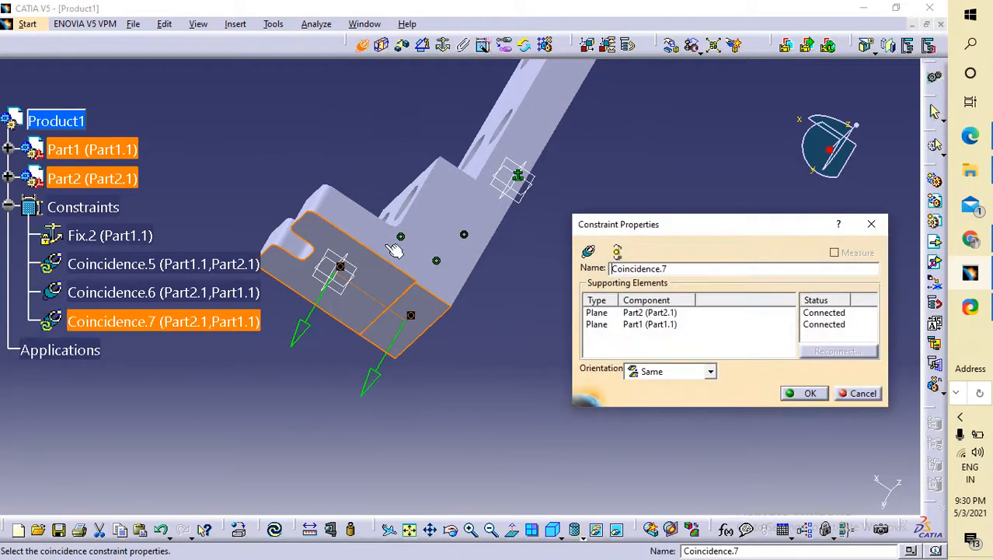
left_click(810, 392)
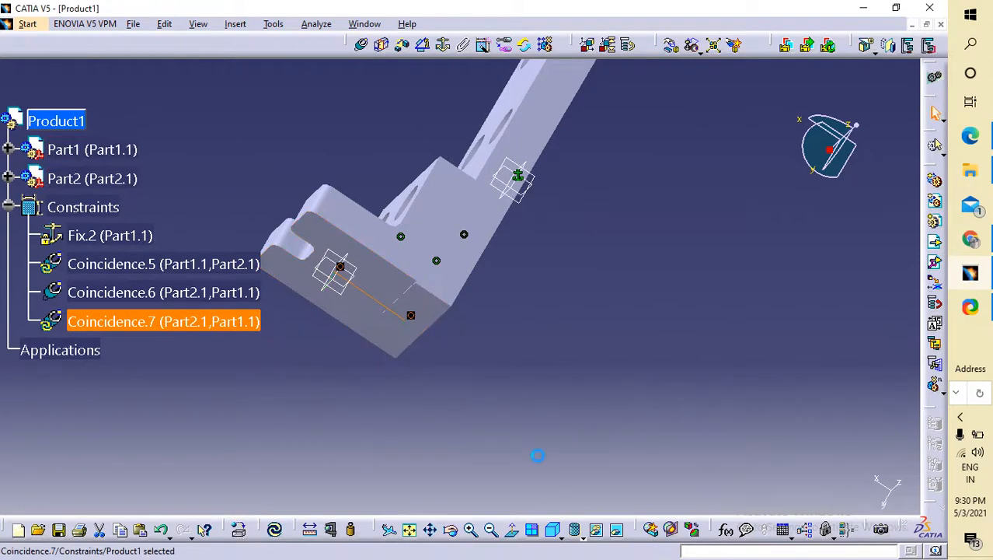
left_click(276, 530)
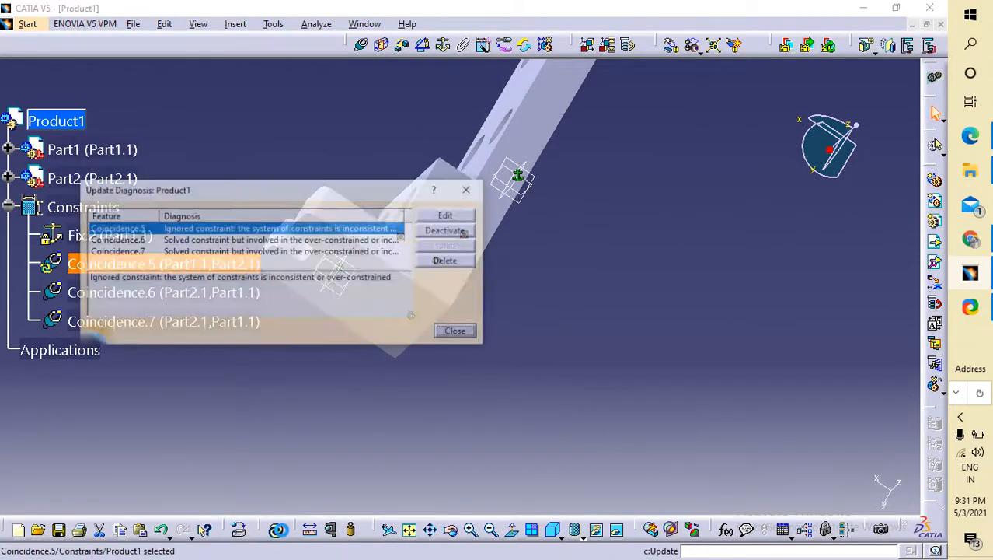
left_click(471, 190)
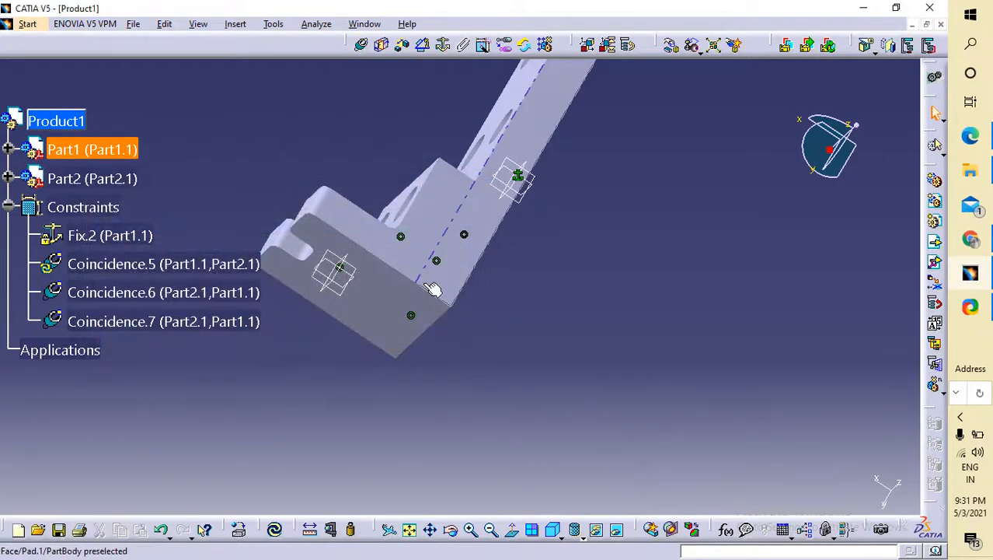
middle_click_drag(639, 243, 639, 328)
middle_click_drag(548, 406, 631, 291)
middle_click_drag(583, 382, 439, 217)
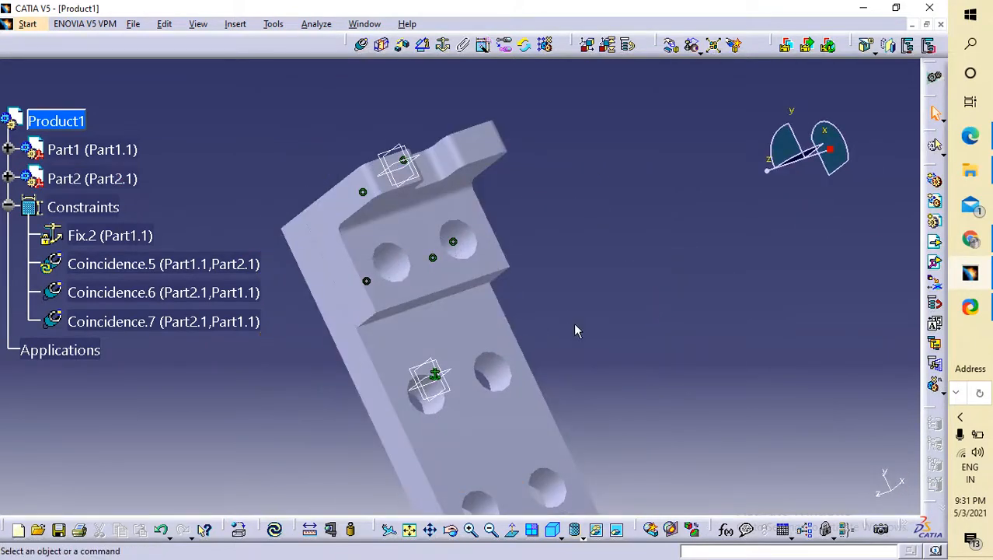
middle_click_drag(573, 323, 626, 226)
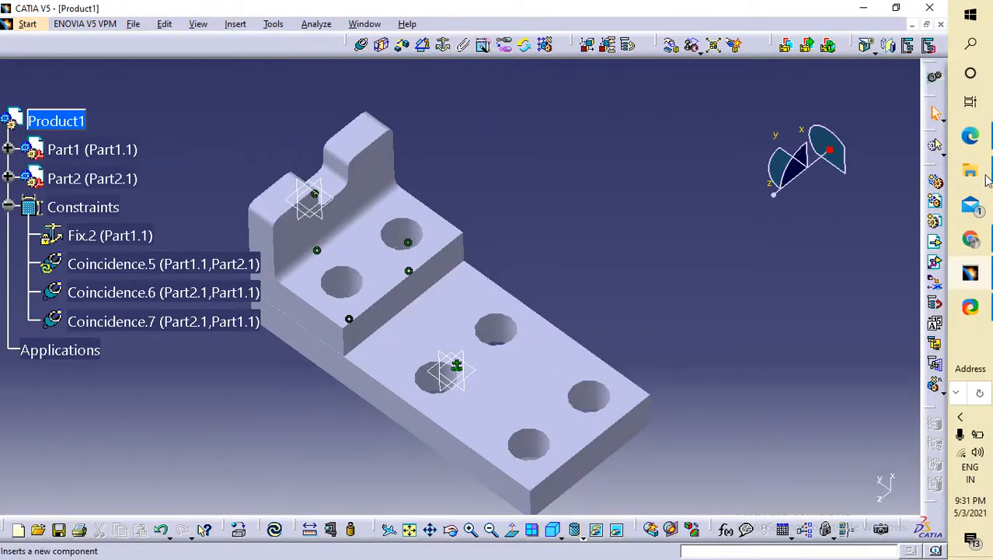
- Insert the existing cylindrical pin part, the file whose name ends in "2 3", as a component of Product1
left_click(31, 24)
mouse_move(317, 25)
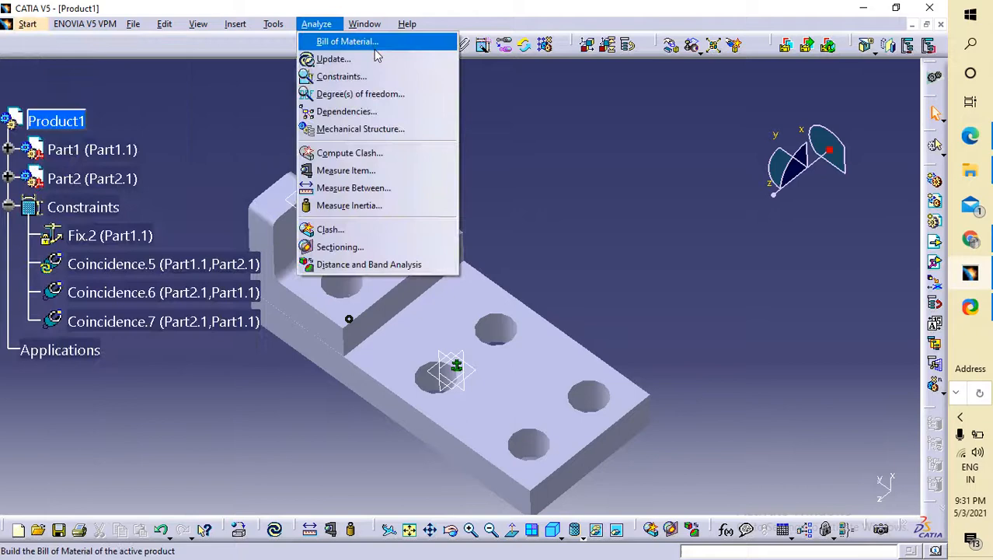
left_click(649, 159)
left_click(938, 241)
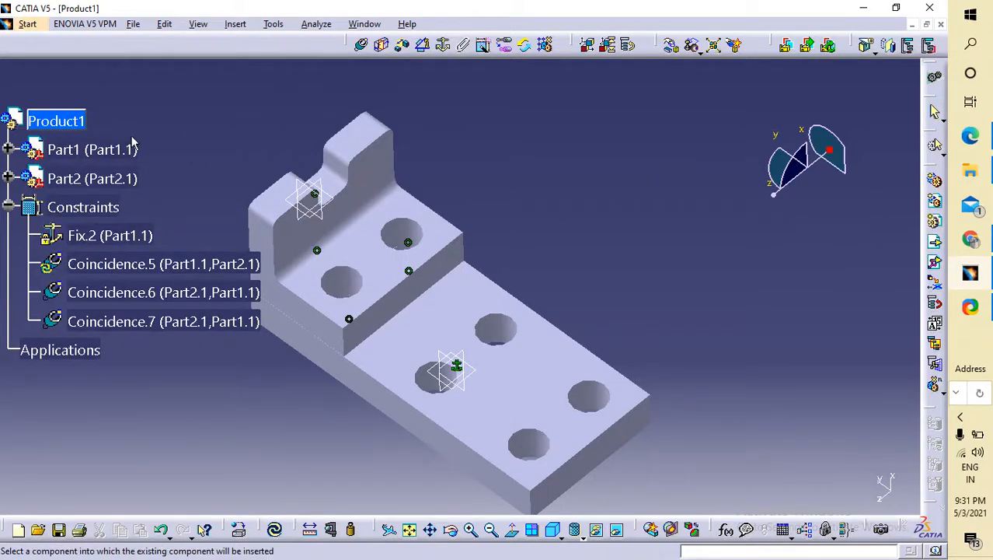
left_click(61, 121)
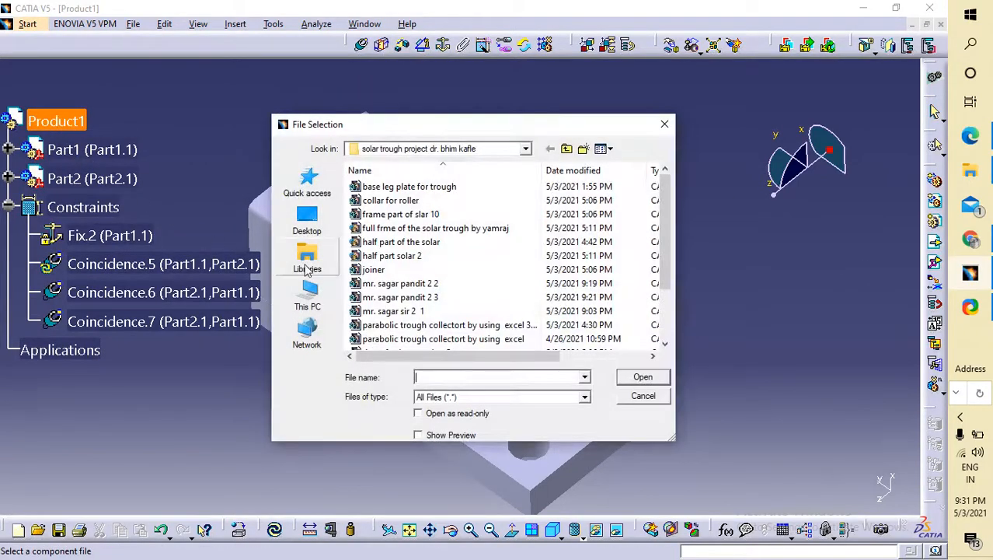
left_click(418, 299)
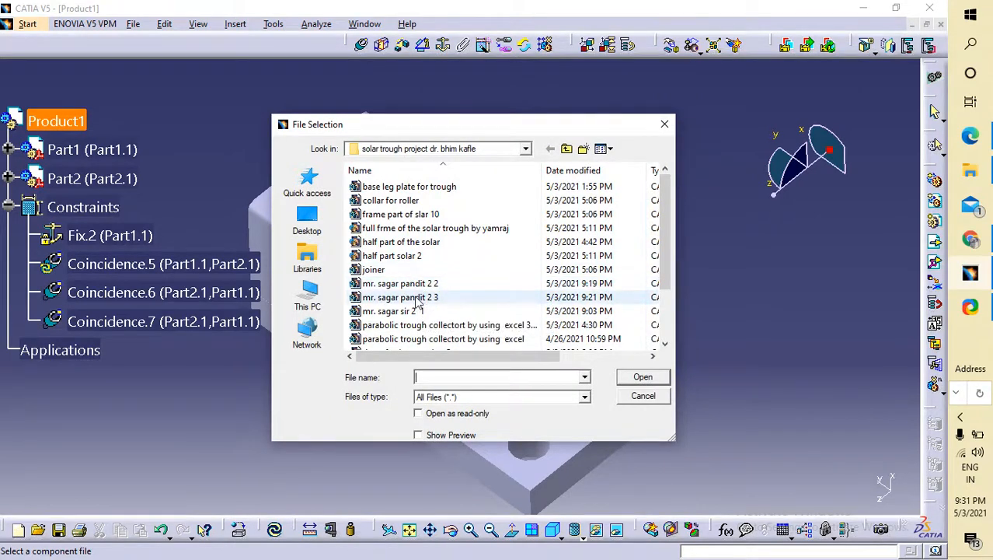
double_click(500, 304)
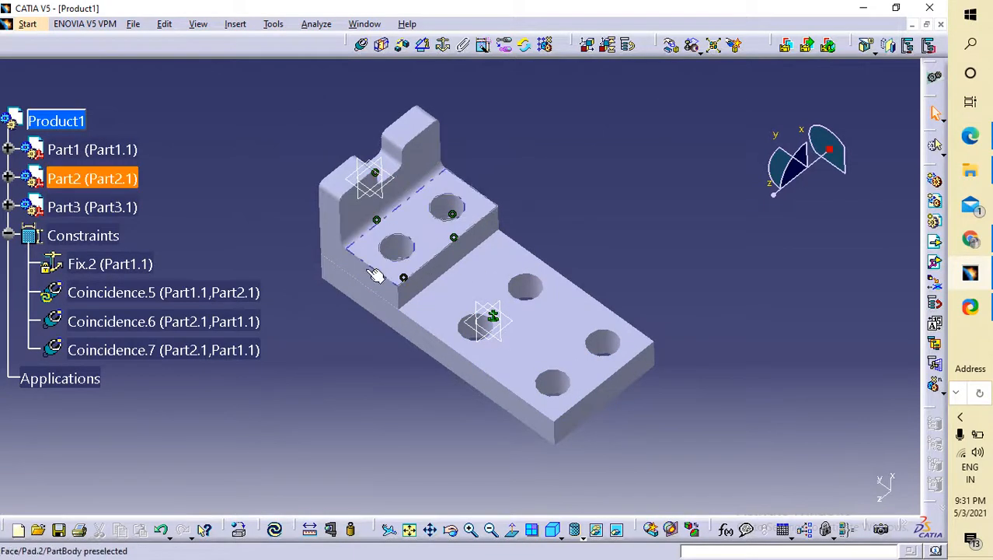
- Move the bracket clear of the base plate using the Manipulation option Drag along X axis
left_click(671, 47)
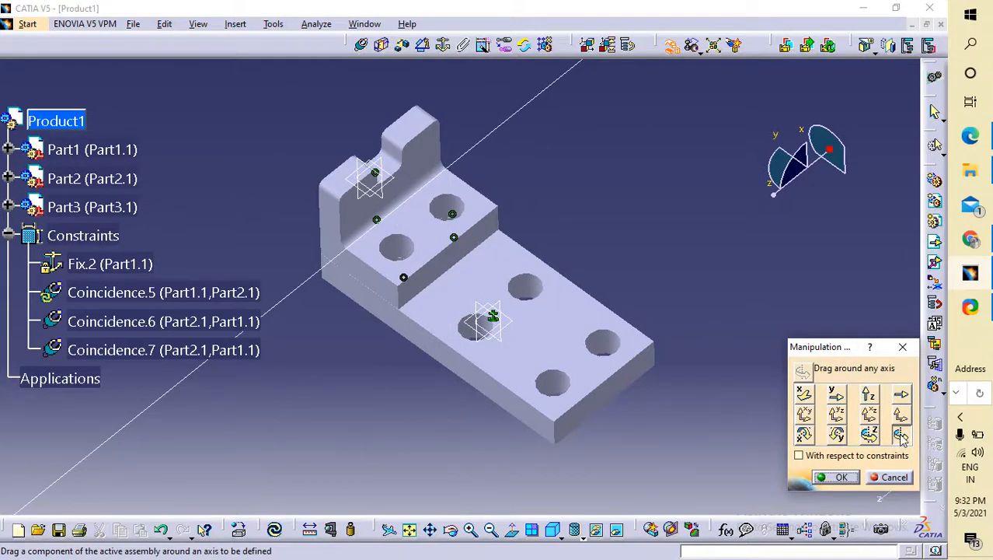
left_click(804, 394)
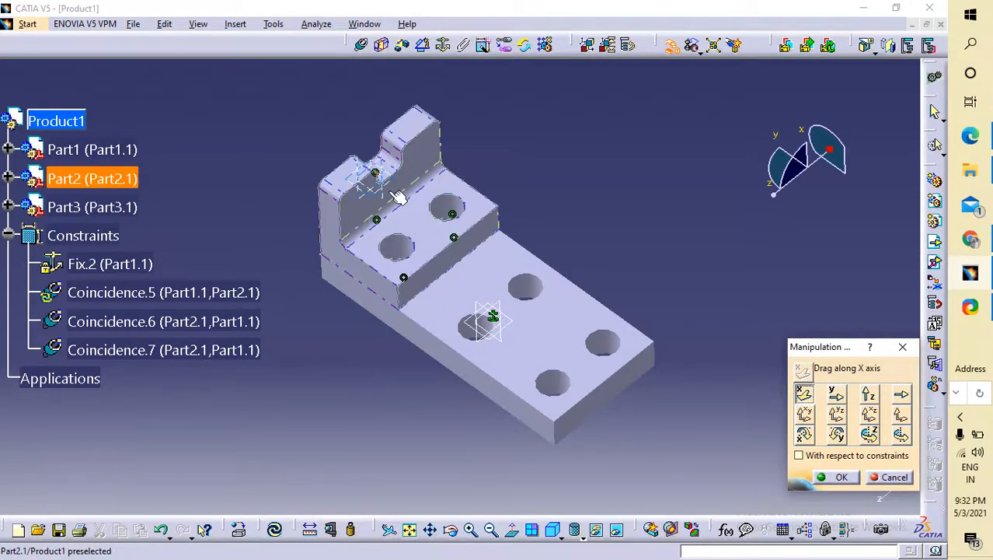
left_click_drag(417, 238, 568, 373)
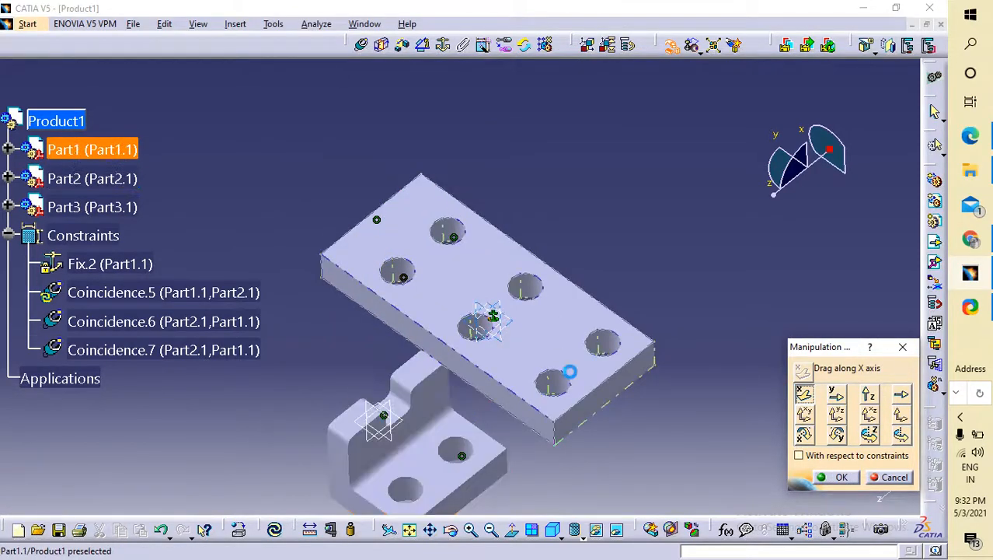
- Move the cylindrical pin along the X axis out of the base plate, to the side opposite the bracket
middle_click_drag(568, 373, 392, 255)
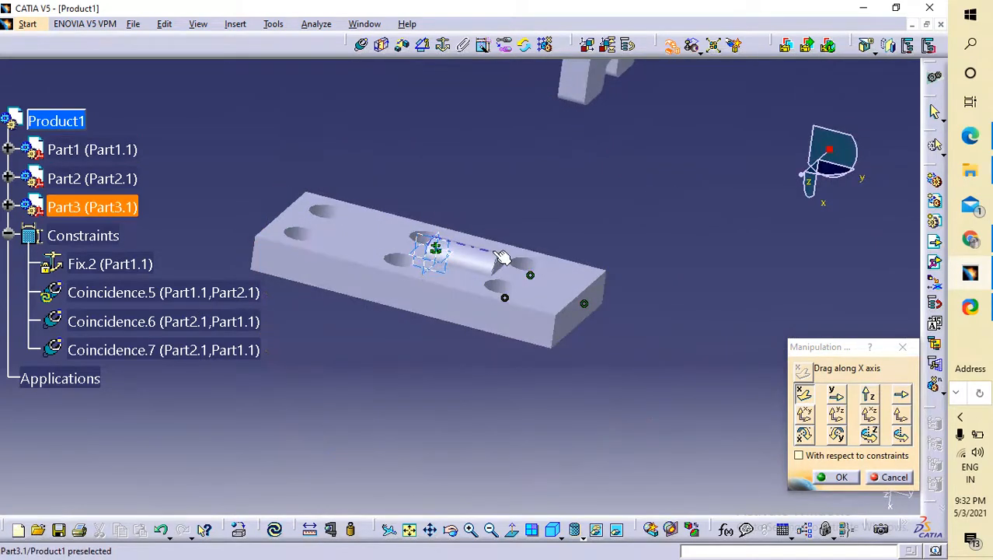
left_click_drag(492, 257, 559, 158)
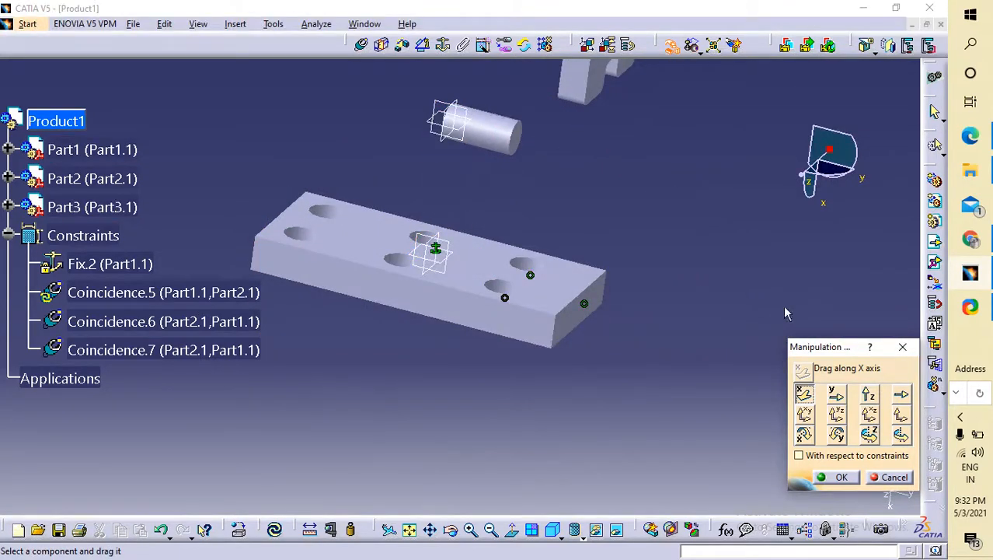
left_click_drag(454, 103, 555, 364)
left_click_drag(543, 433, 540, 431)
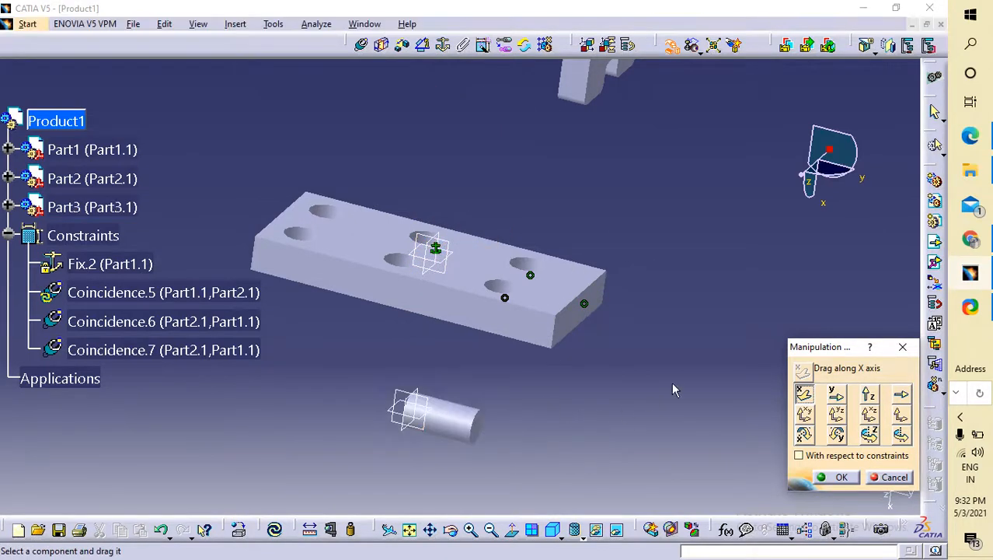
left_click(840, 476)
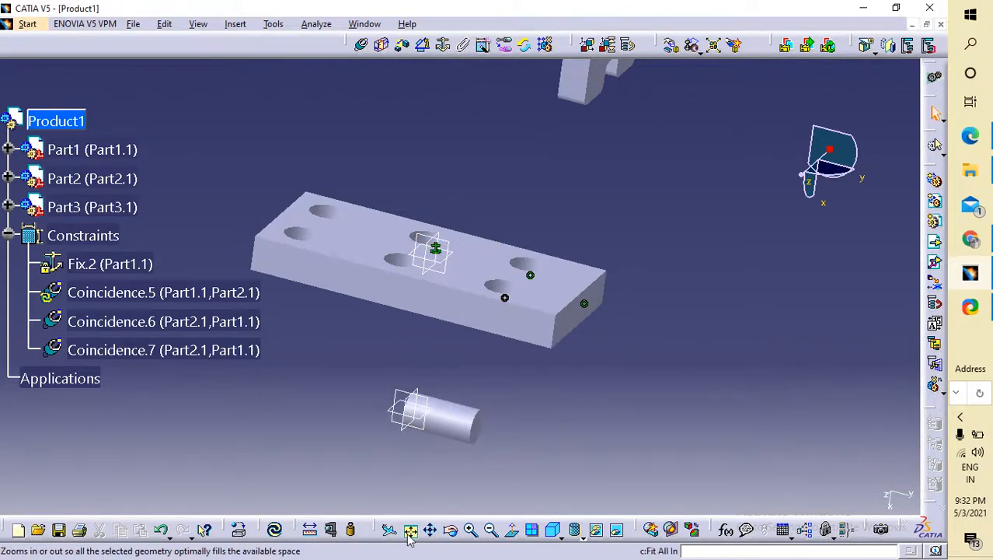
- Deactivate the inconsistent constraint Coincidence.5 through the update diagnosis and update the assembly
left_click(274, 529)
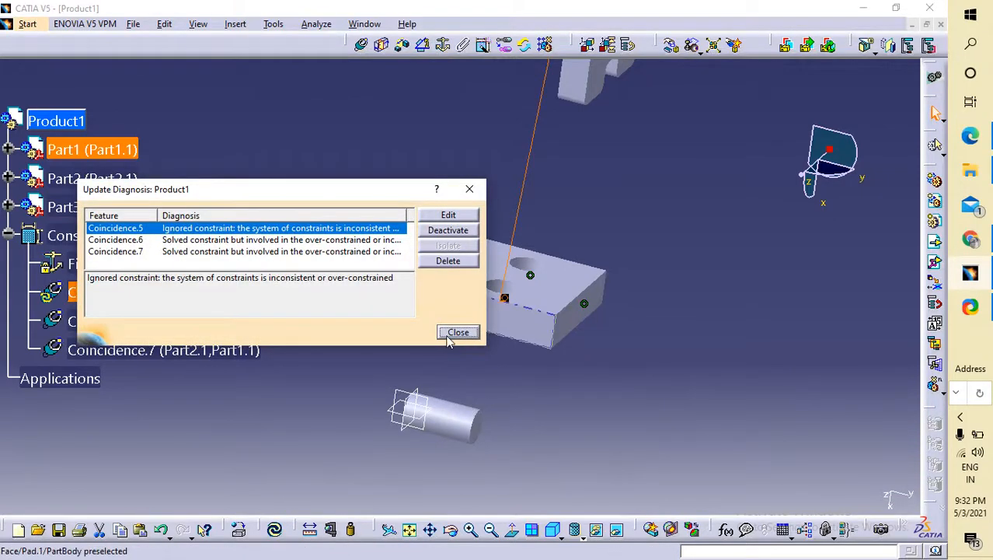
left_click(457, 333)
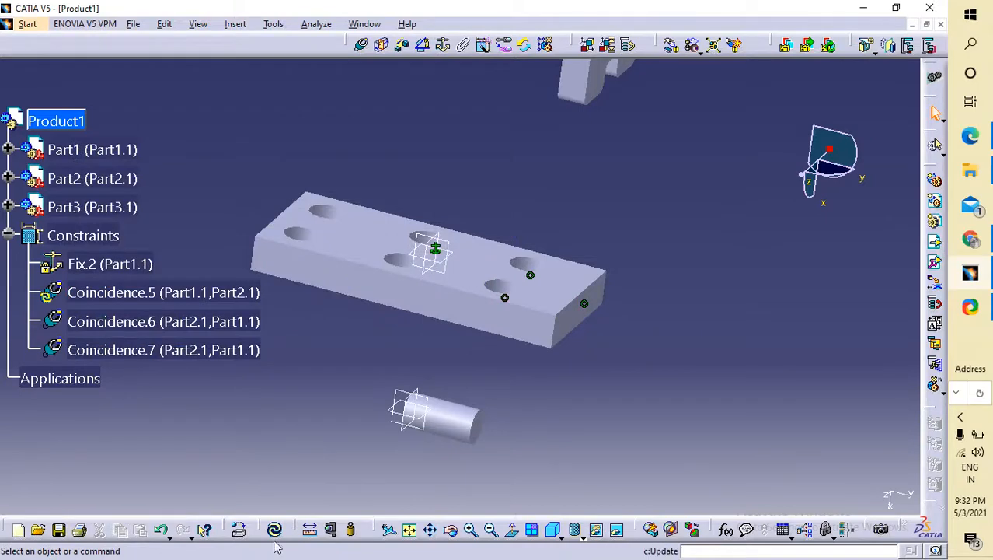
left_click(275, 530)
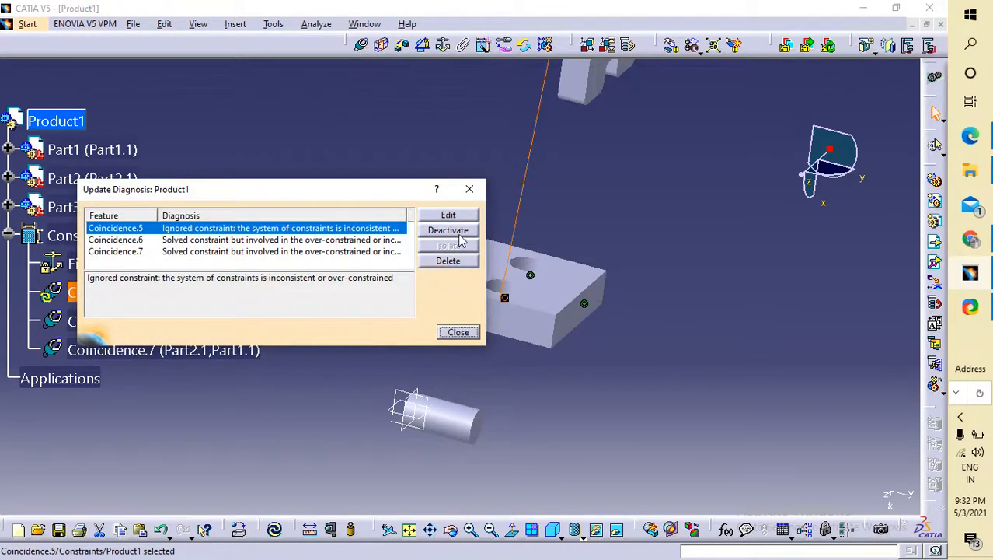
left_click(458, 234)
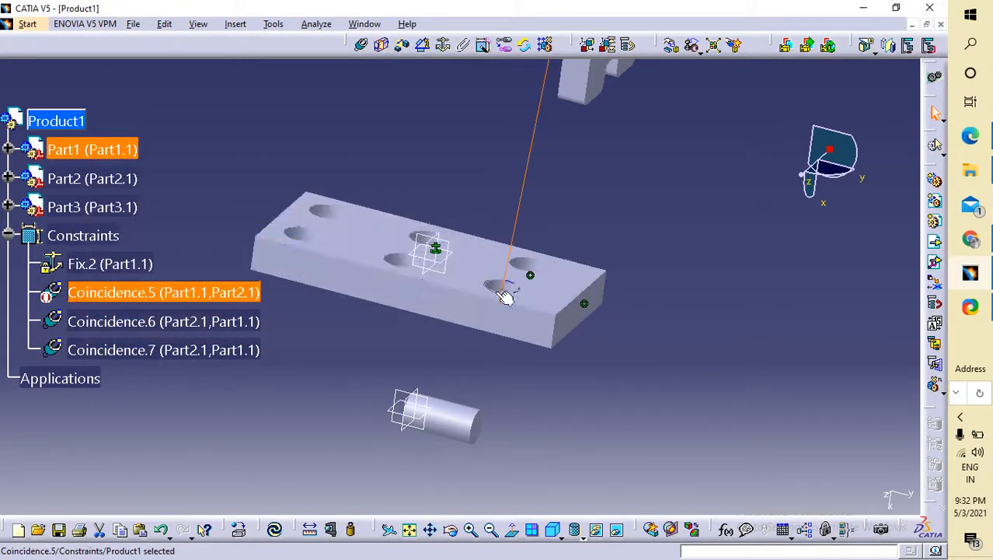
left_click(272, 531)
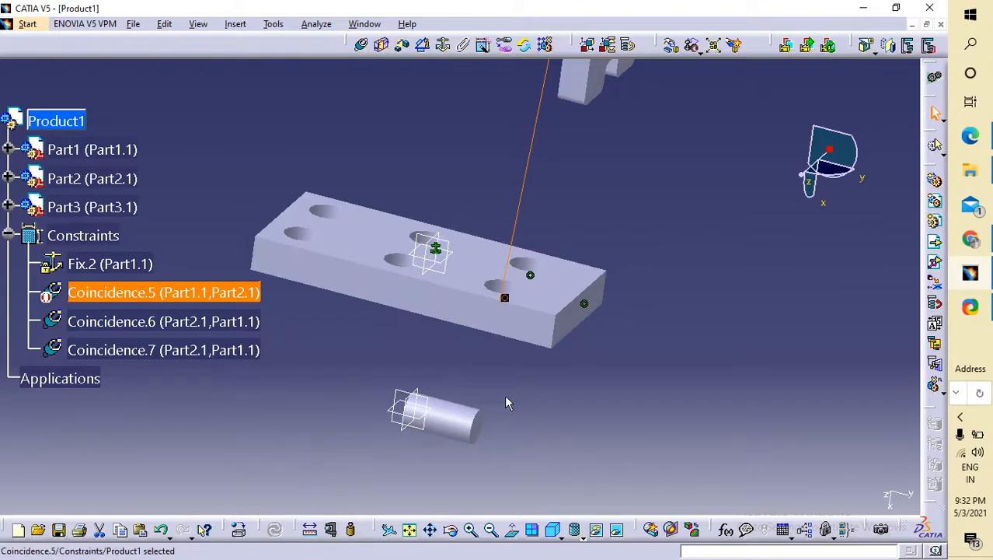
- Move the bracket along the X axis to the other side of the base plate using Manipulation
middle_click_drag(579, 381, 421, 437)
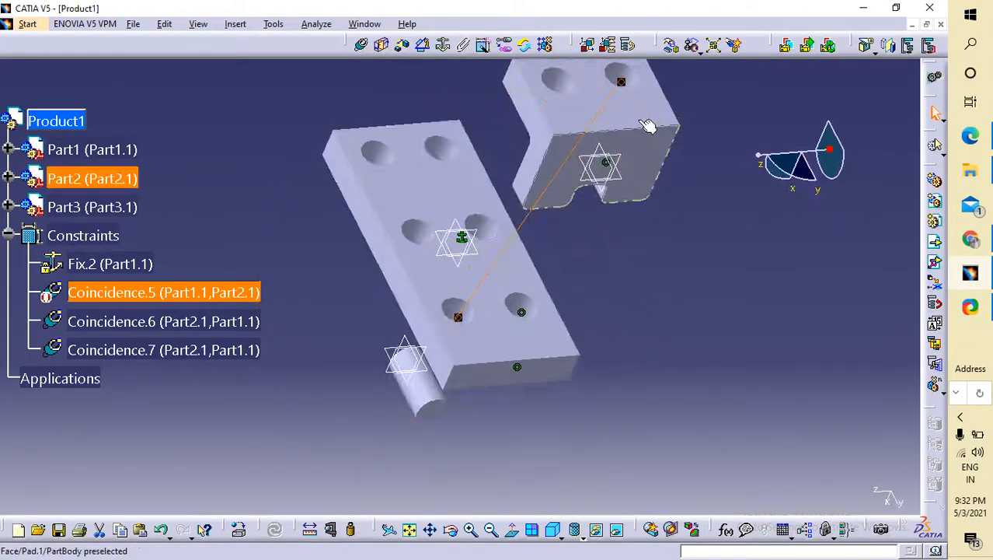
left_click(670, 45)
left_click_drag(599, 122, 449, 390)
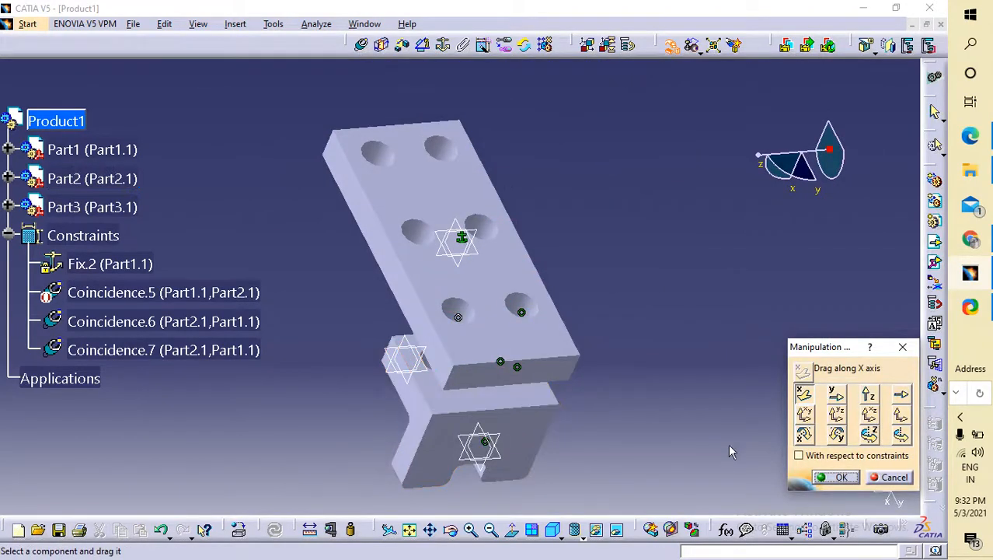
left_click(842, 477)
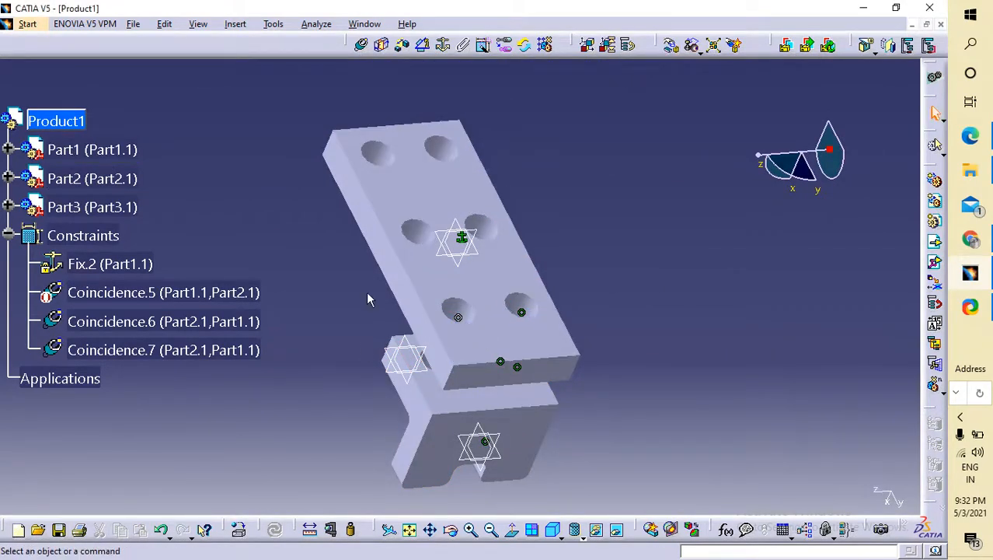
- Delete the Coincidence.7 constraint between the bracket's back face and the plate's end face
left_click(435, 392)
middle_click_drag(711, 325, 256, 237, "ctrl")
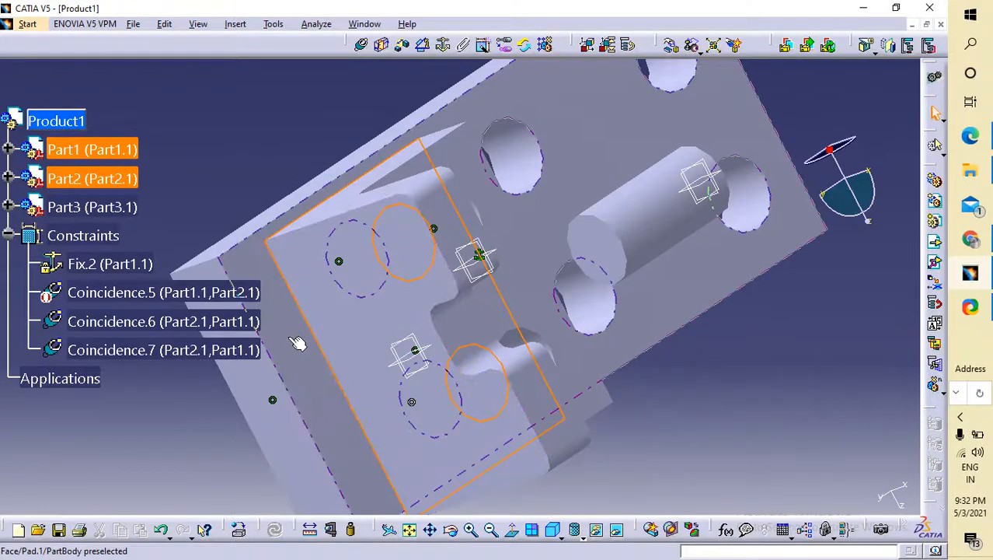
left_click(282, 222)
middle_click_drag(324, 140, 590, 331)
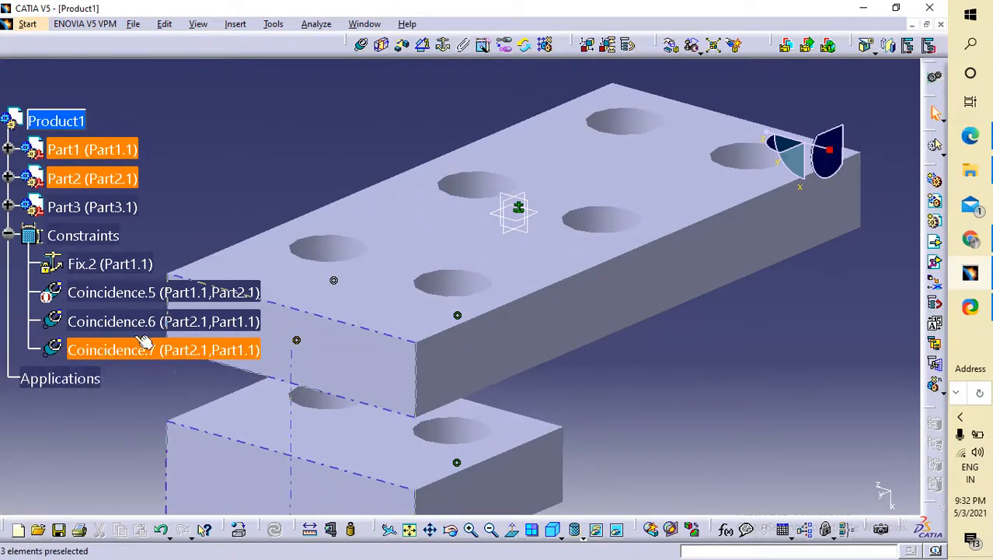
middle_click_drag(373, 233, 383, 164)
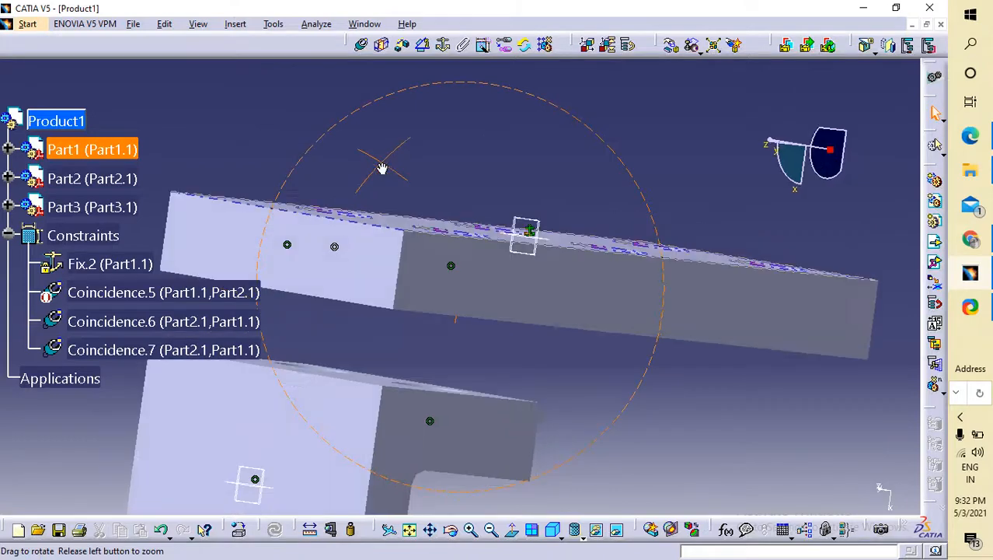
right_click(165, 359)
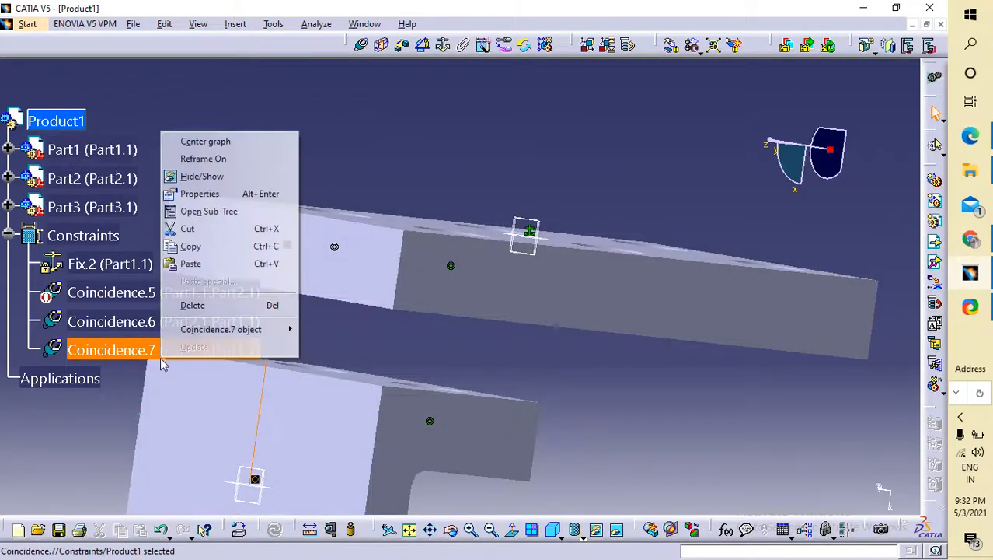
left_click(203, 305)
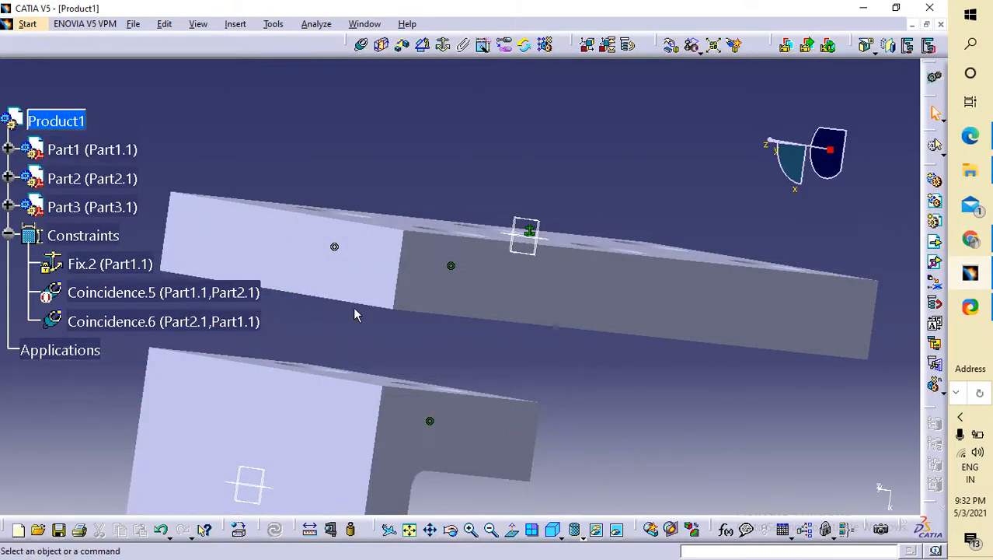
- Add a Contact constraint between the bracket's flat holed base face and the plate's facing holed face, and update the assembly
middle_click_drag(325, 318, 311, 235)
left_click(357, 207)
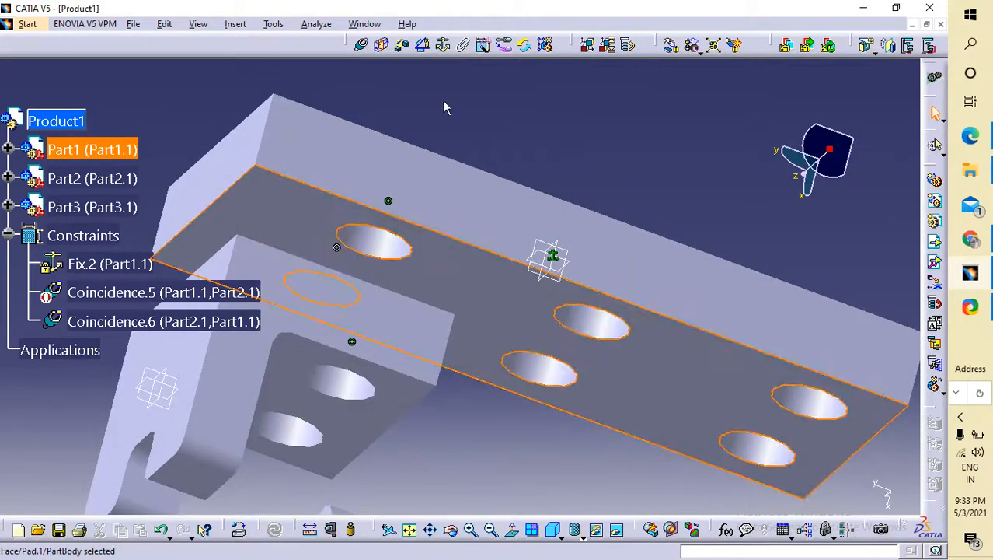
left_click(591, 123)
left_click(381, 45)
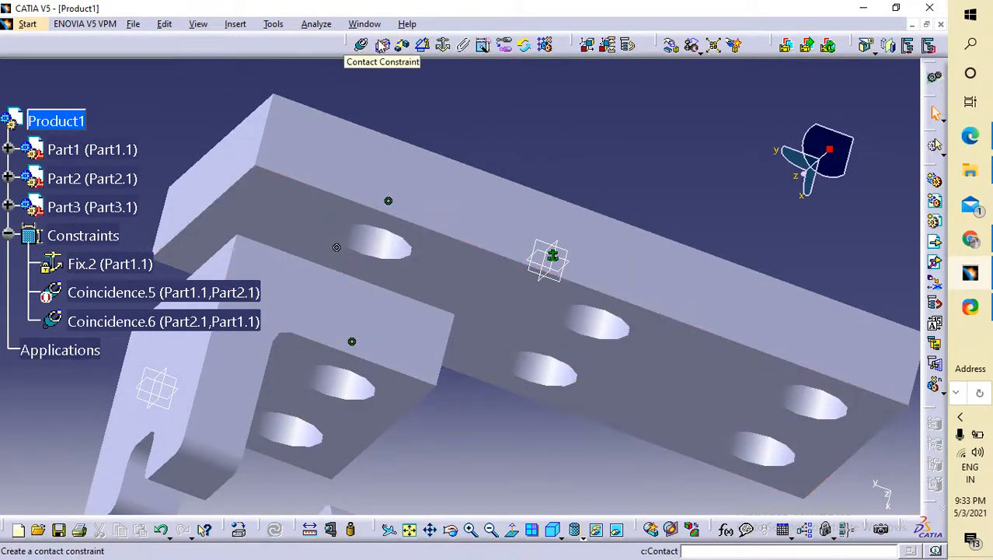
left_click(381, 43)
middle_click_drag(487, 113, 459, 148)
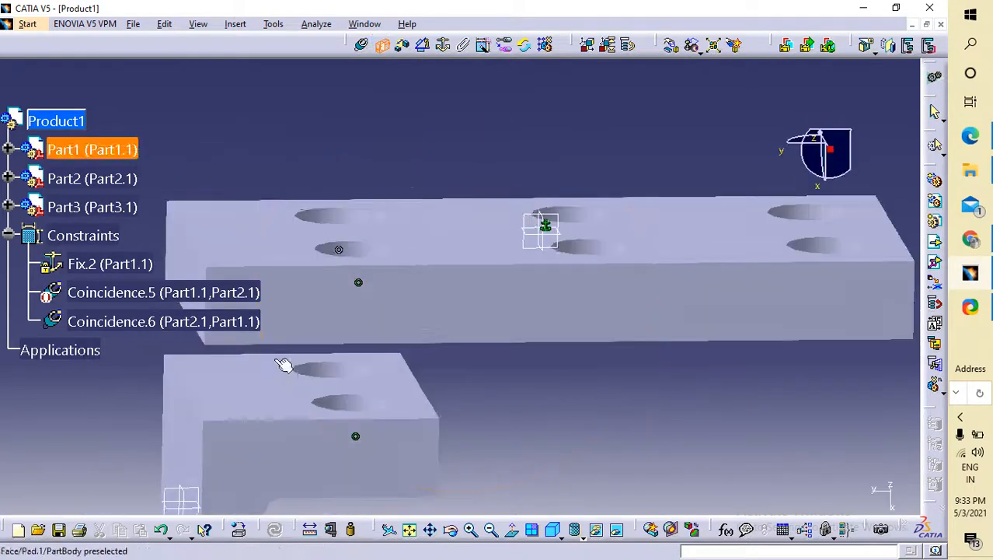
left_click(260, 382)
middle_click_drag(376, 383, 333, 233)
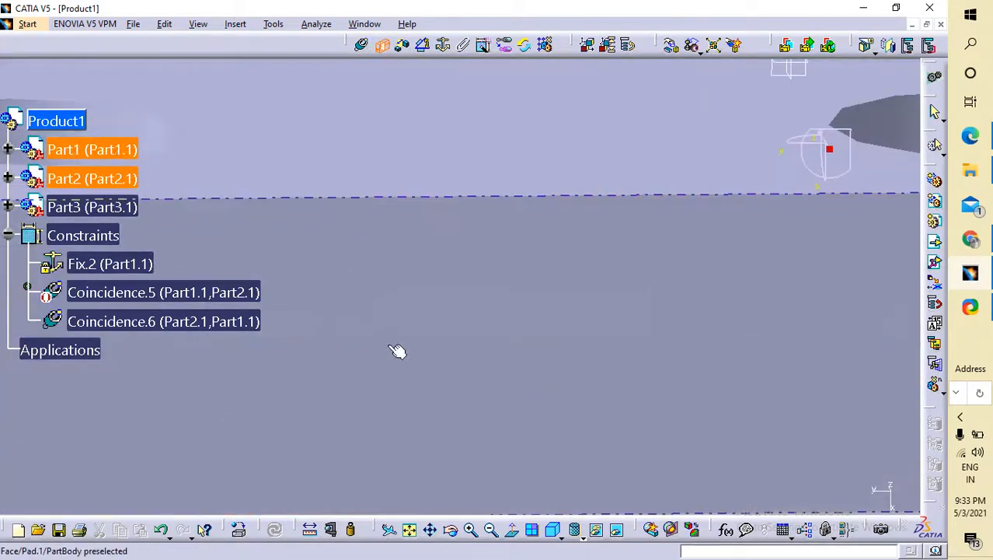
middle_click_drag(397, 351, 410, 237)
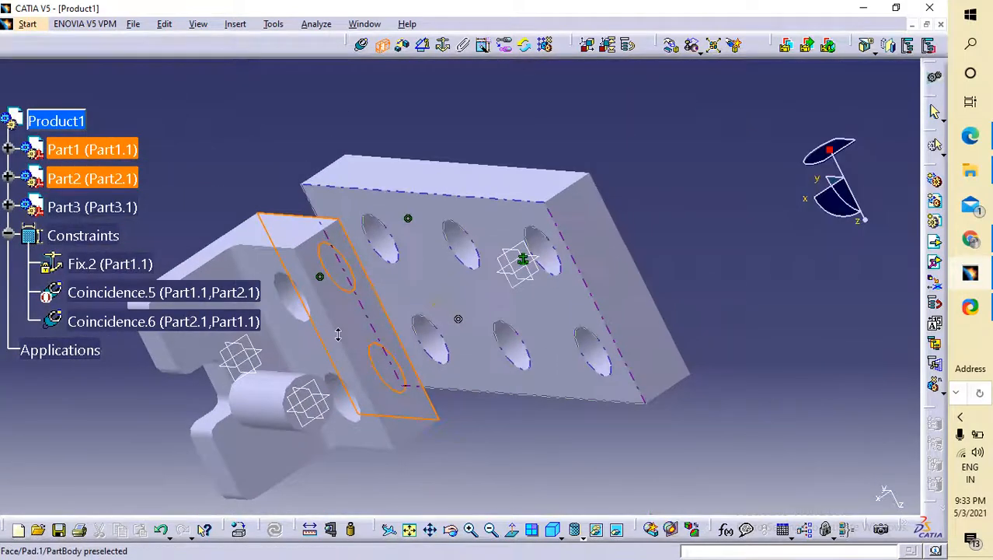
left_click(422, 259)
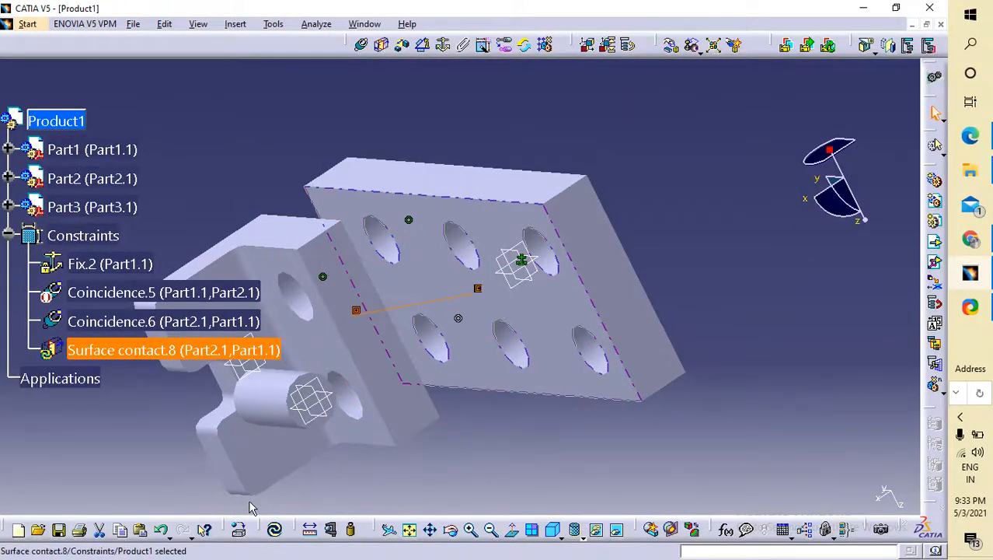
left_click(277, 529)
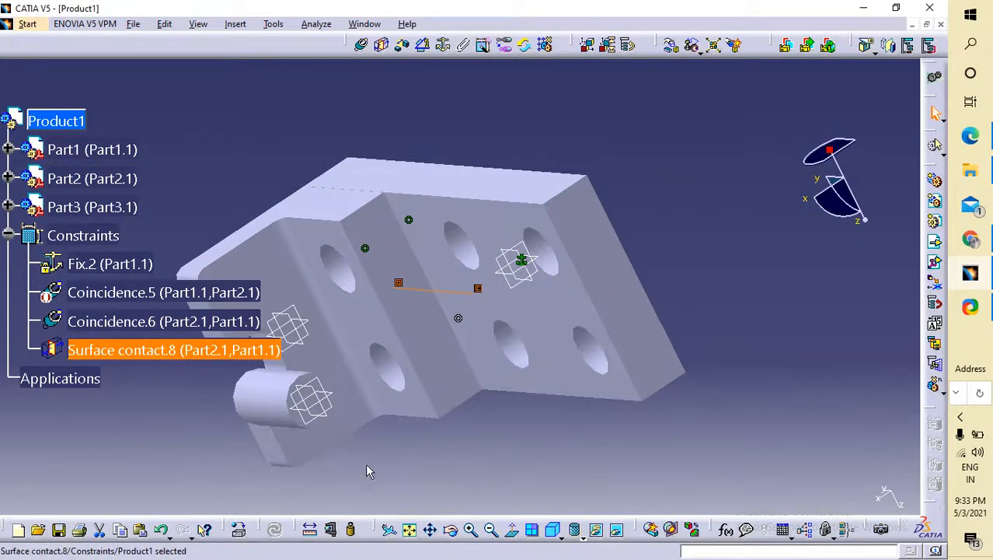
- Add a Coincidence constraint between the cylindrical pin's axis and the axis of the bracket's nearer base hole, and update the assembly
middle_click_drag(449, 470, 339, 210)
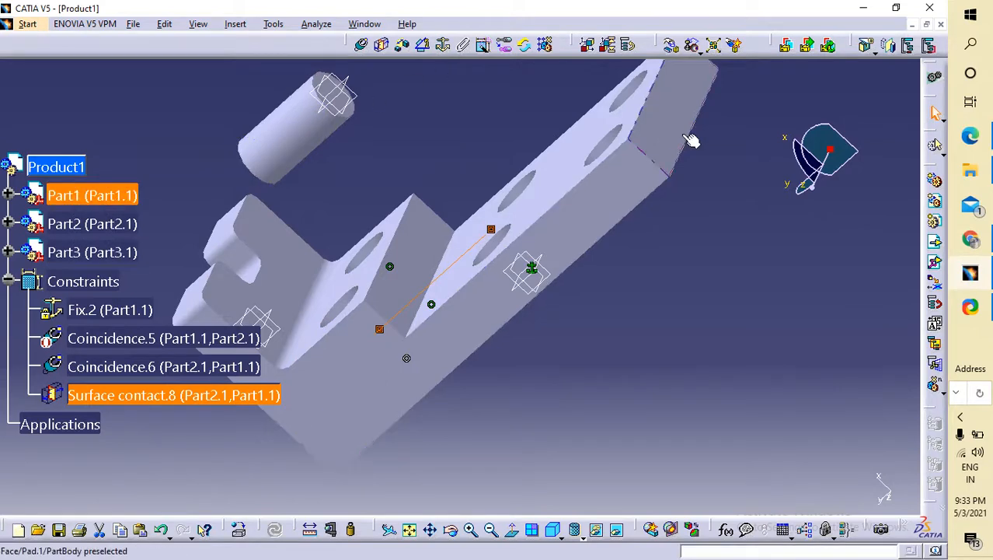
middle_click_drag(702, 146, 654, 327)
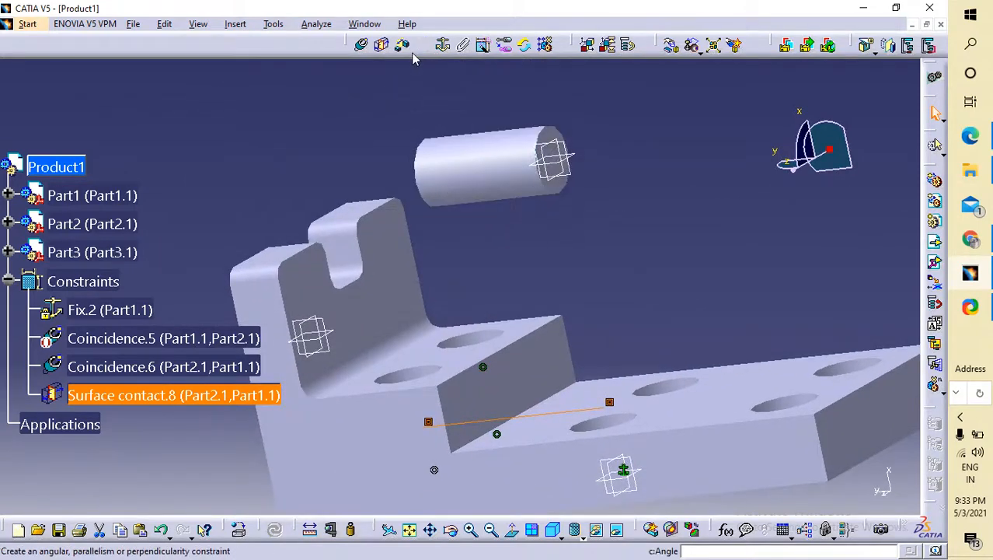
left_click(363, 45)
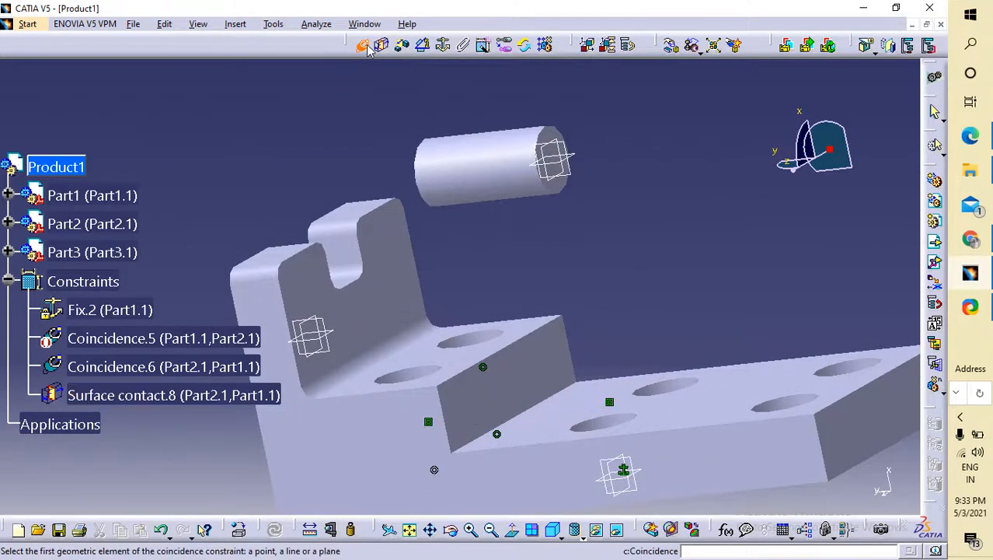
left_click(454, 172)
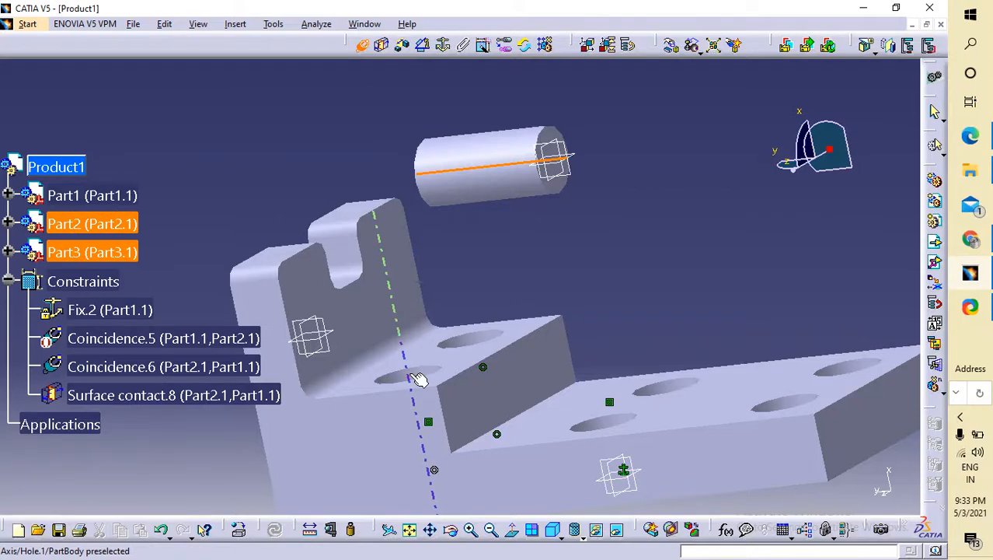
left_click(418, 379)
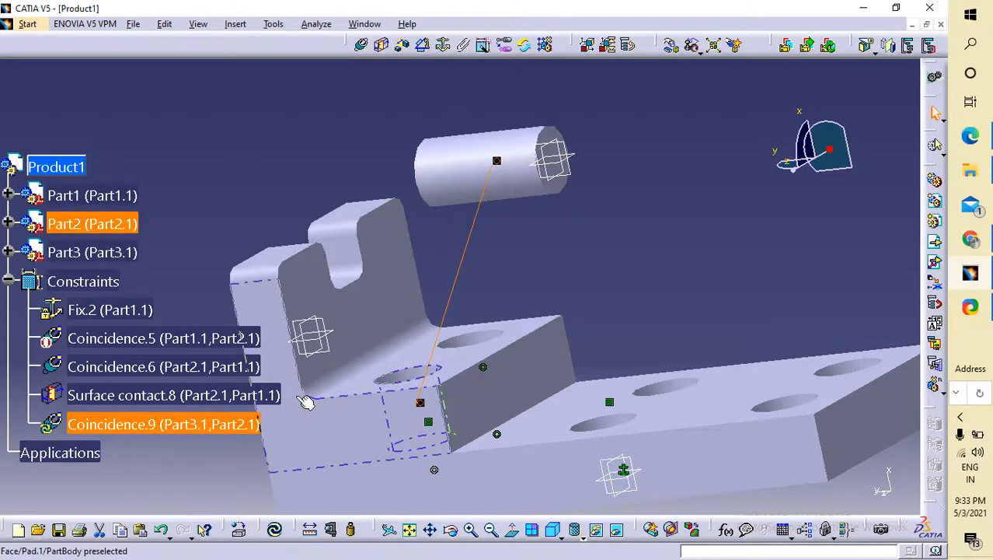
left_click(274, 528)
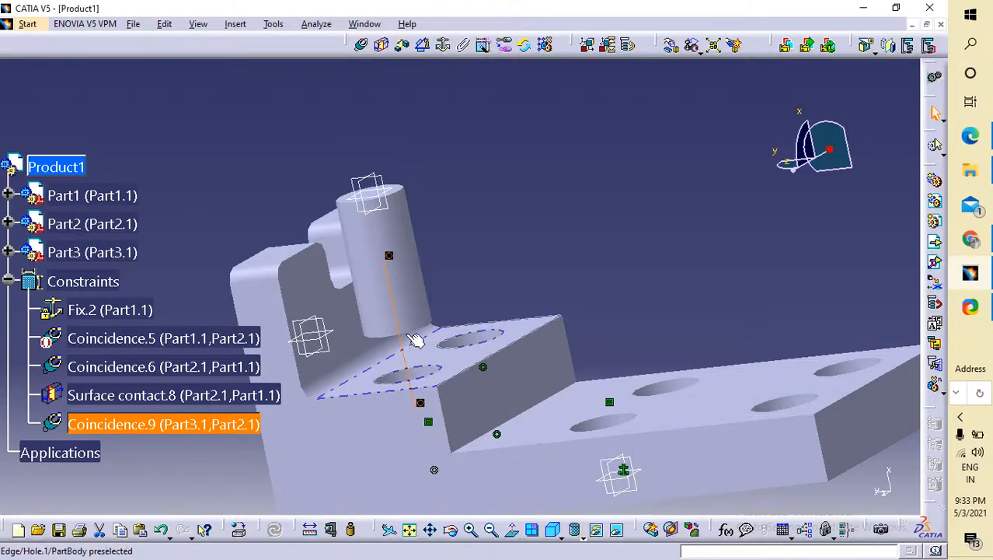
middle_click_drag(476, 236, 466, 230)
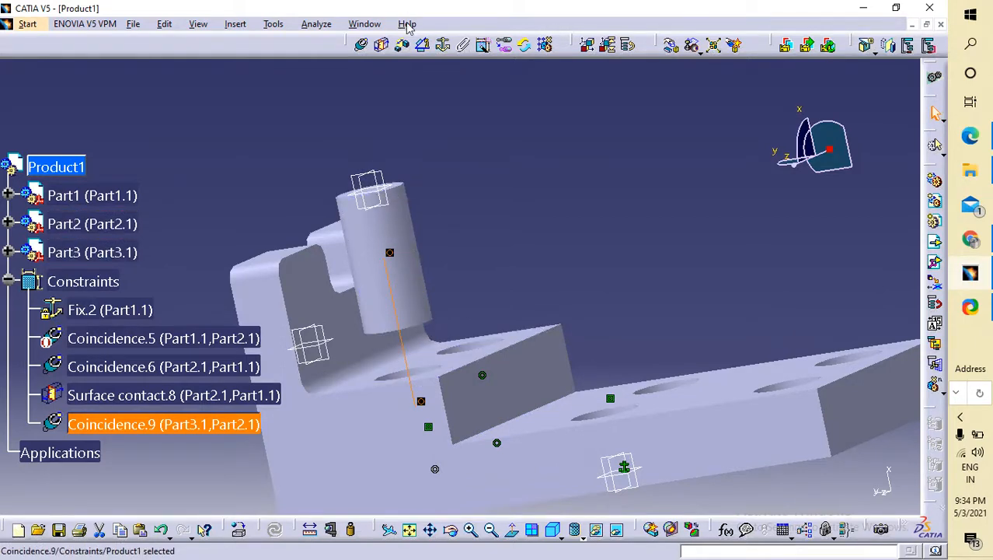
left_click(403, 47)
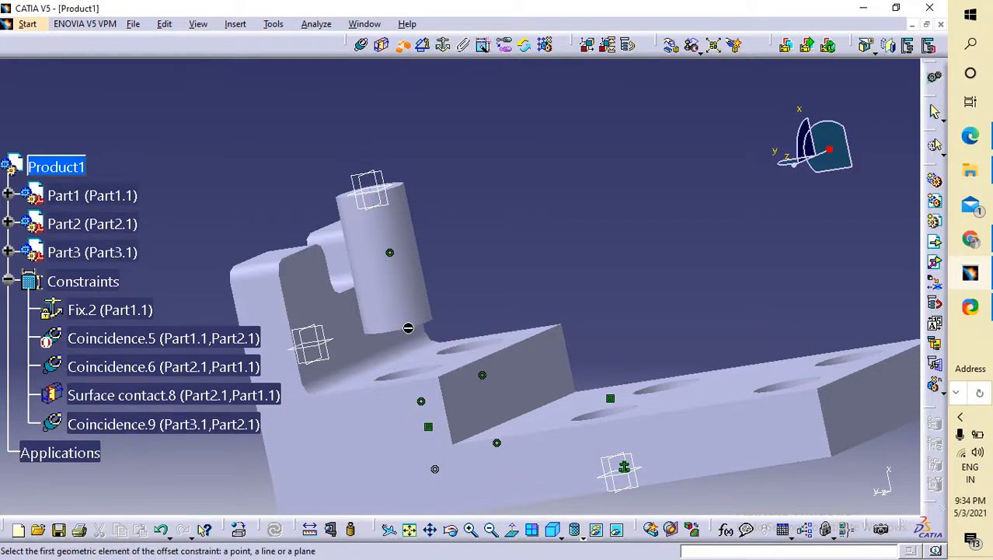
middle_click_drag(437, 336, 404, 296)
left_click(389, 323)
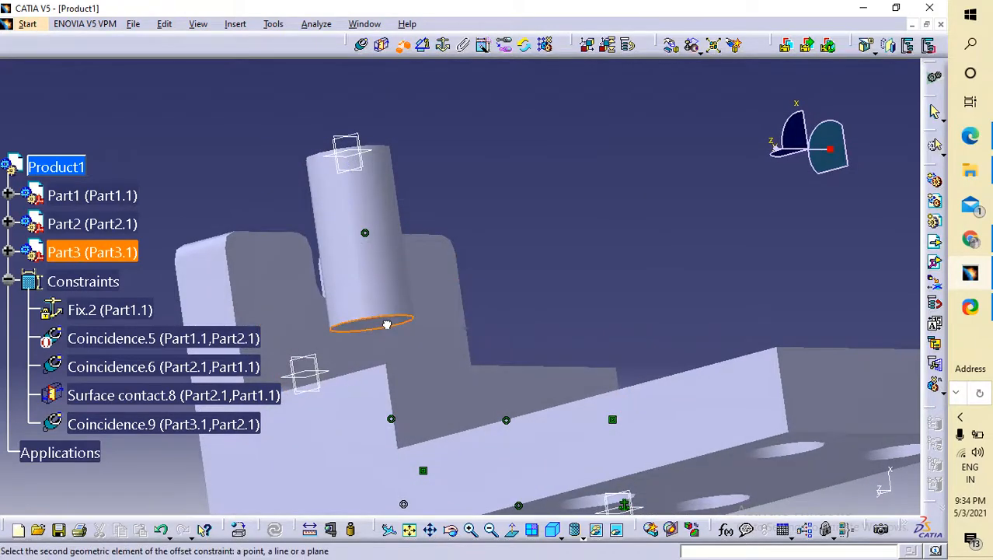
middle_click(454, 288)
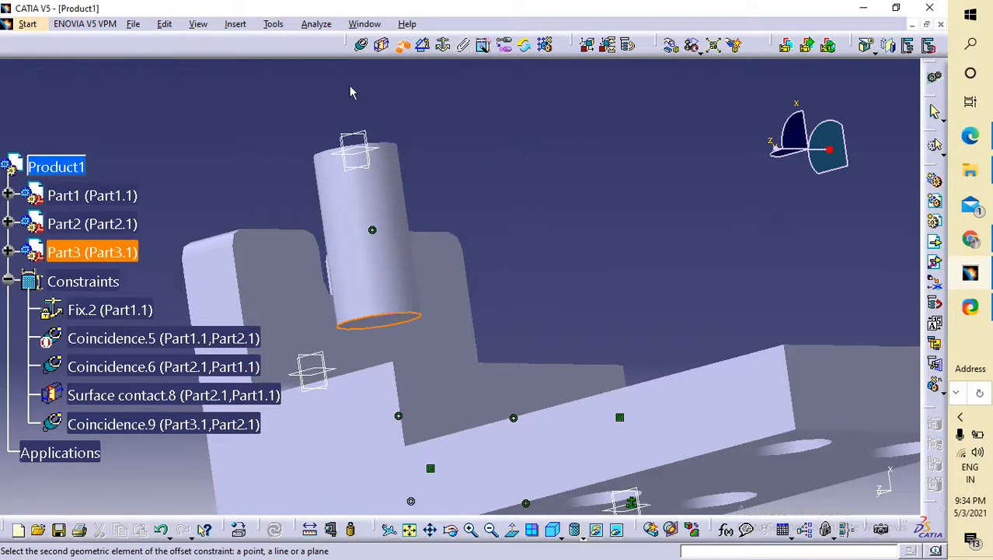
left_click(400, 52)
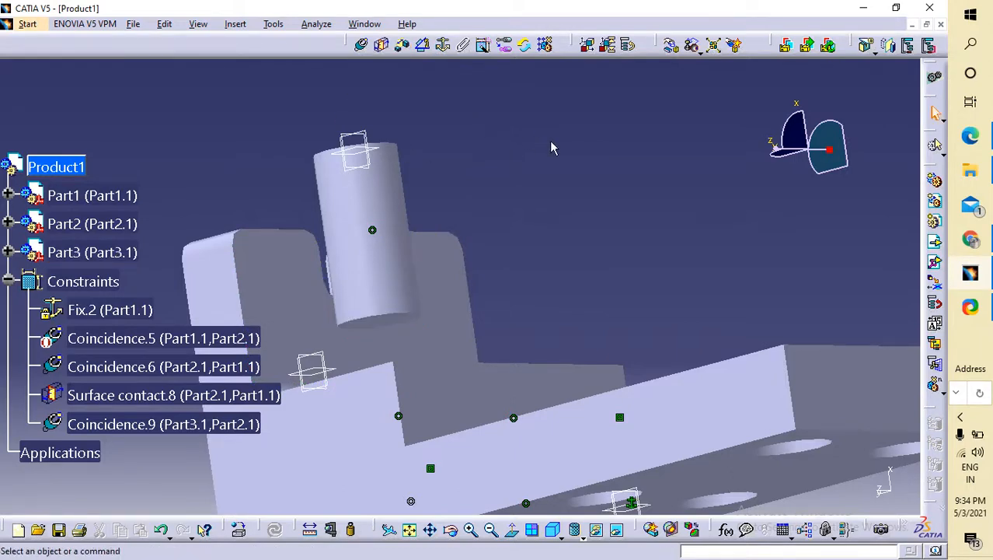
- Add a 0 mm Offset constraint between the pin's upper end face and the bracket's holed base face, and update the assembly
middle_click_drag(432, 119, 413, 299)
left_click(413, 298)
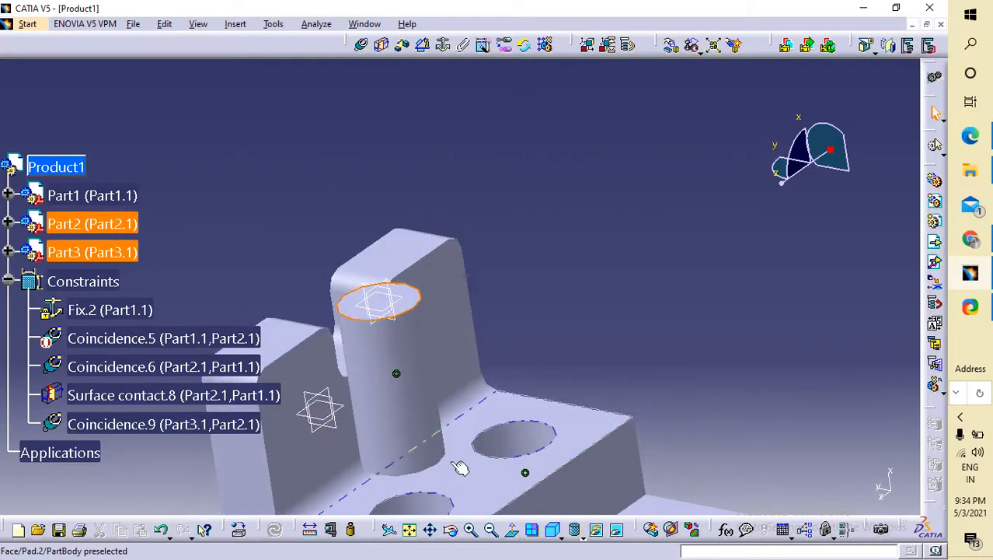
left_click(474, 508)
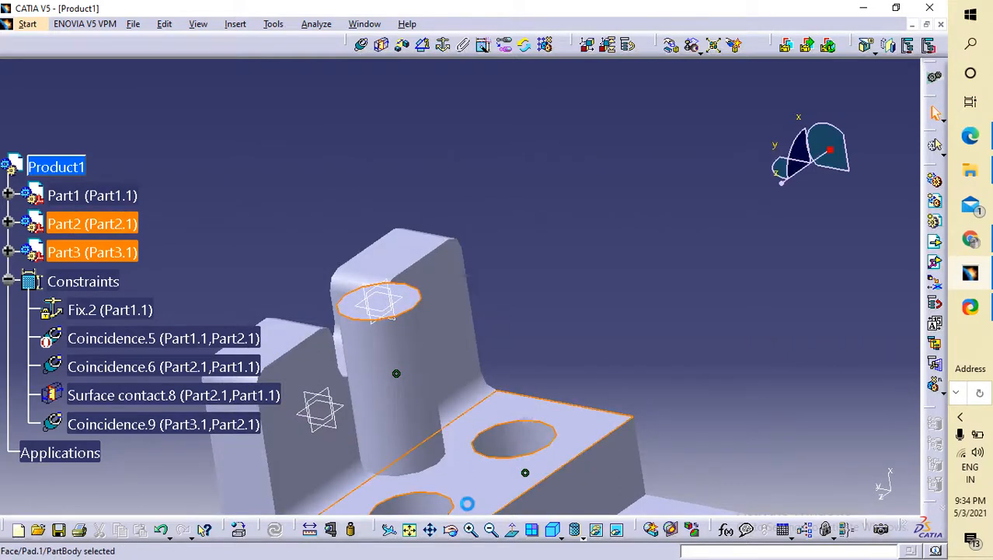
left_click(402, 45)
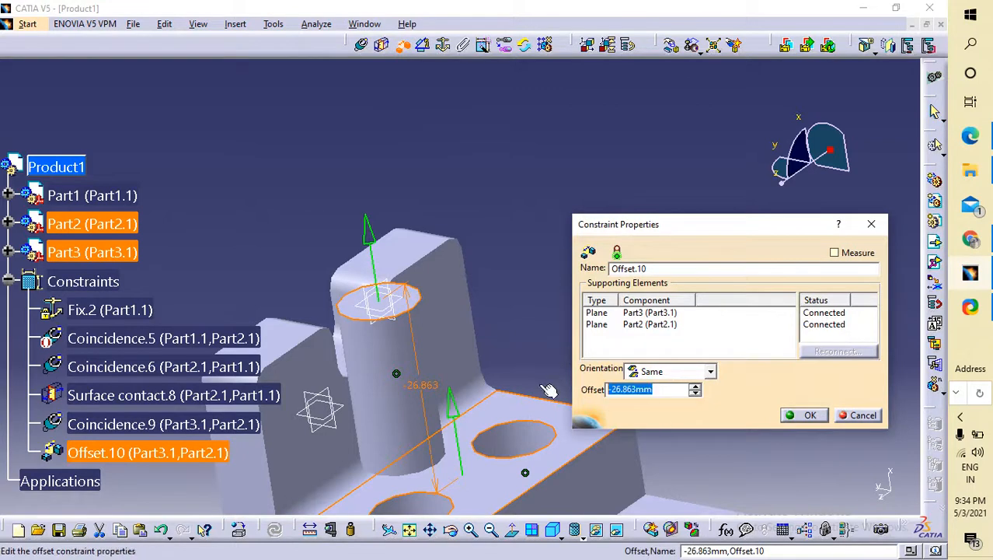
type("0")
key("Return")
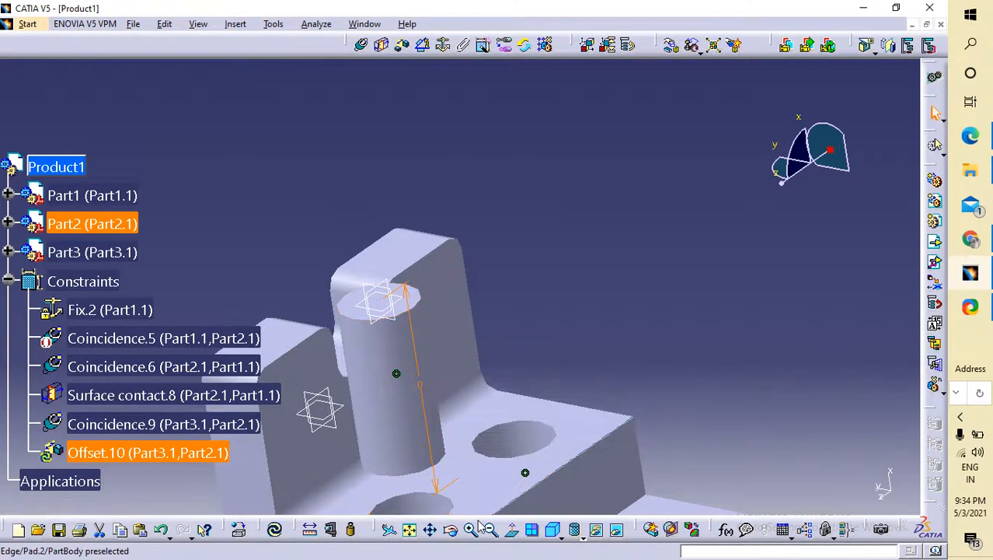
middle_click_drag(560, 416, 554, 484, "ctrl")
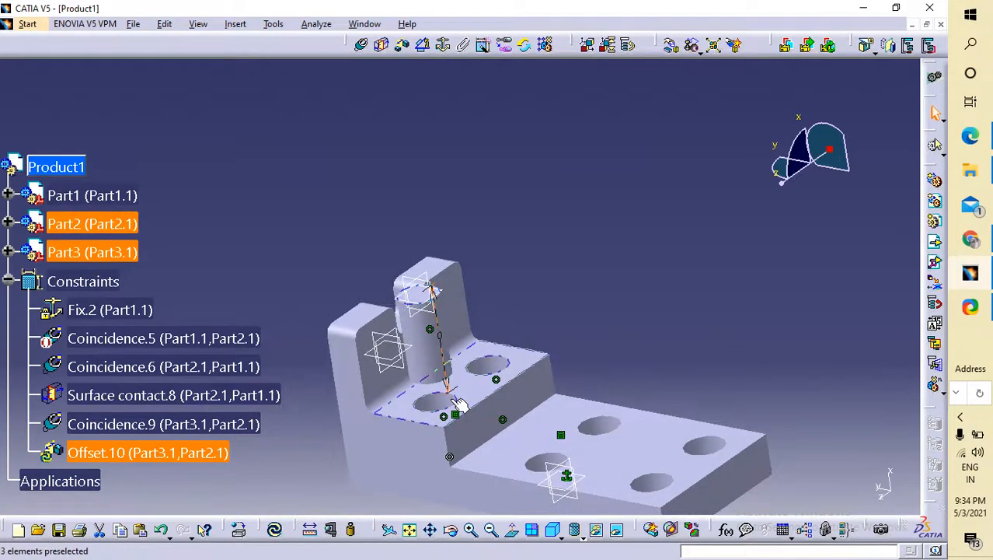
left_click(276, 530)
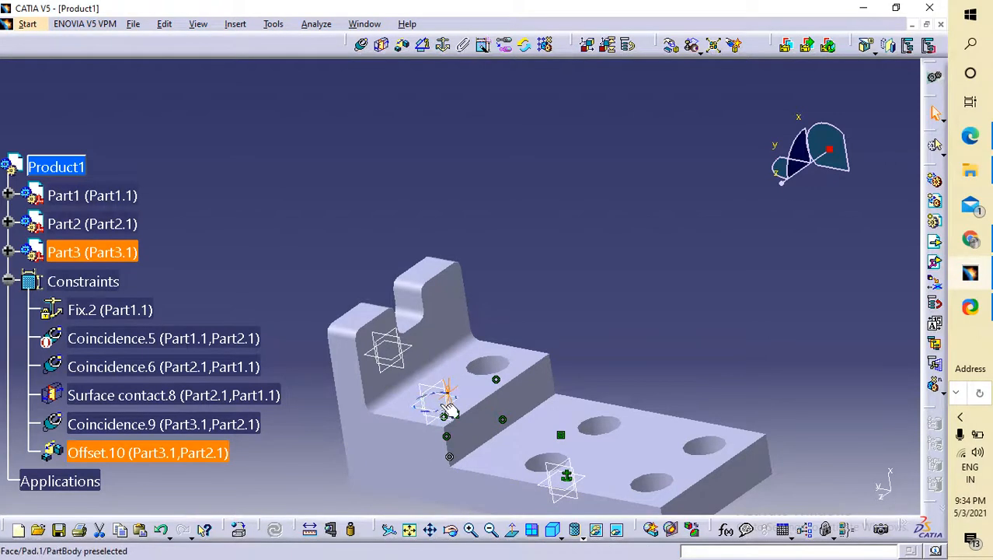
- Insert a second instance of the cylindrical pin into the assembly from its existing part file
middle_click_drag(676, 322, 486, 302)
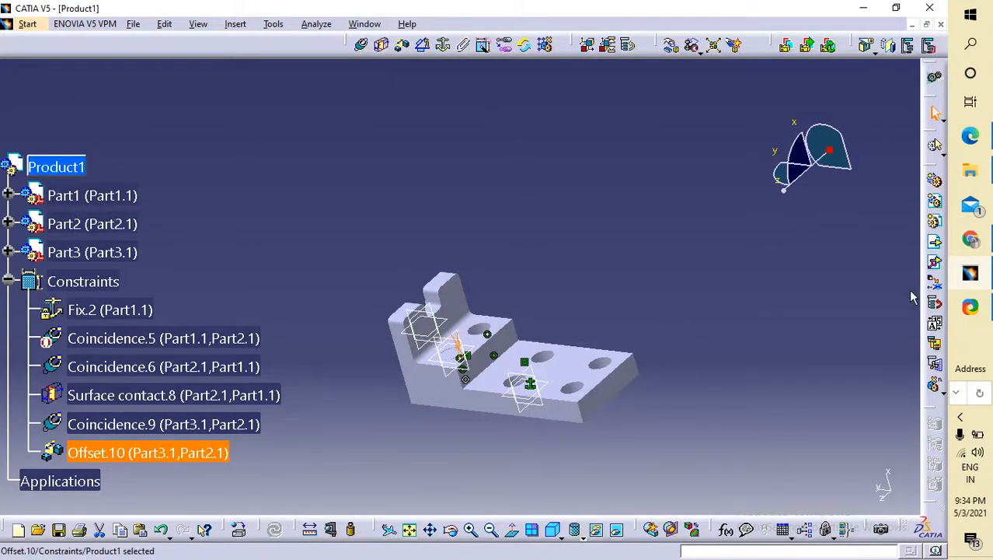
left_click(935, 241)
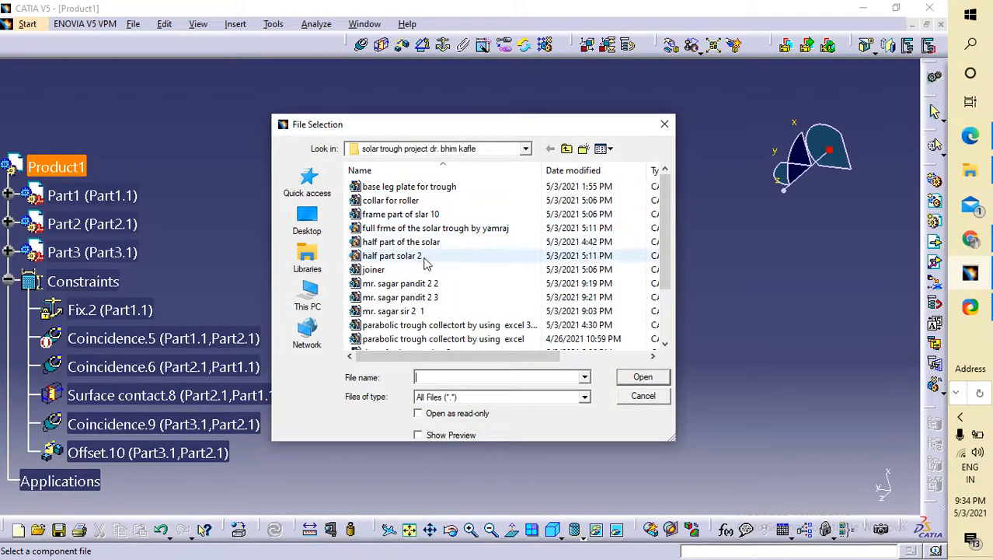
double_click(417, 298)
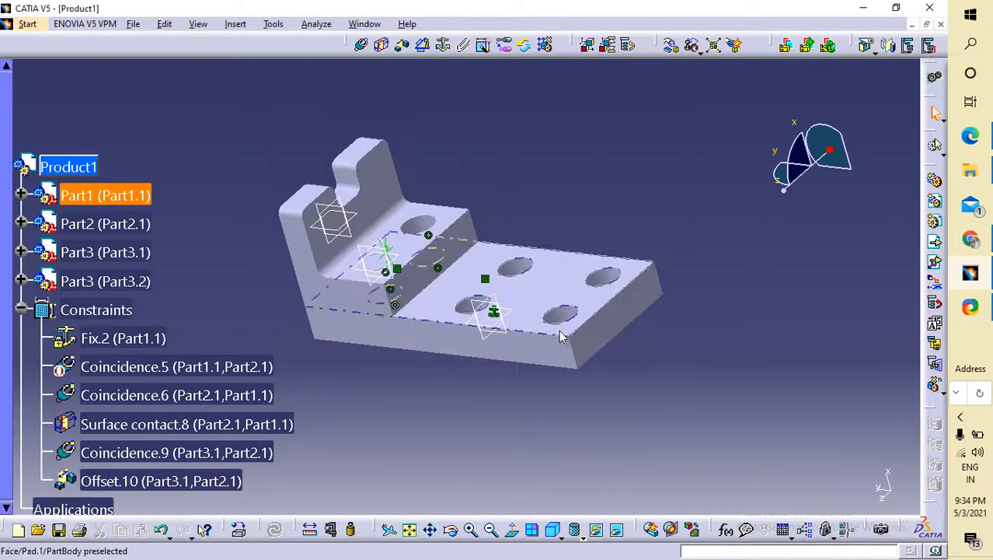
- Move the second pin along the X axis clear of the base plate and bracket using Manipulation
middle_click_drag(560, 395, 372, 220)
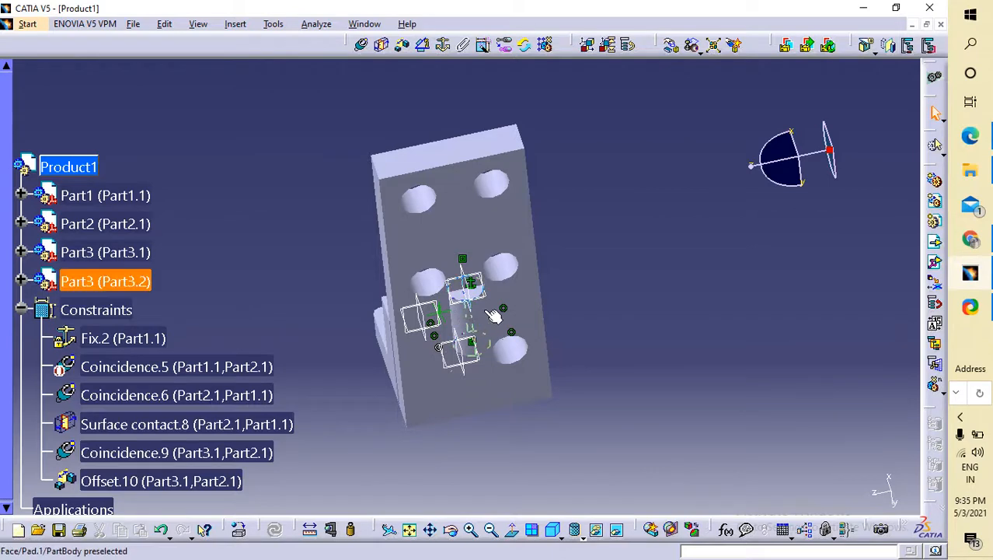
left_click(673, 46)
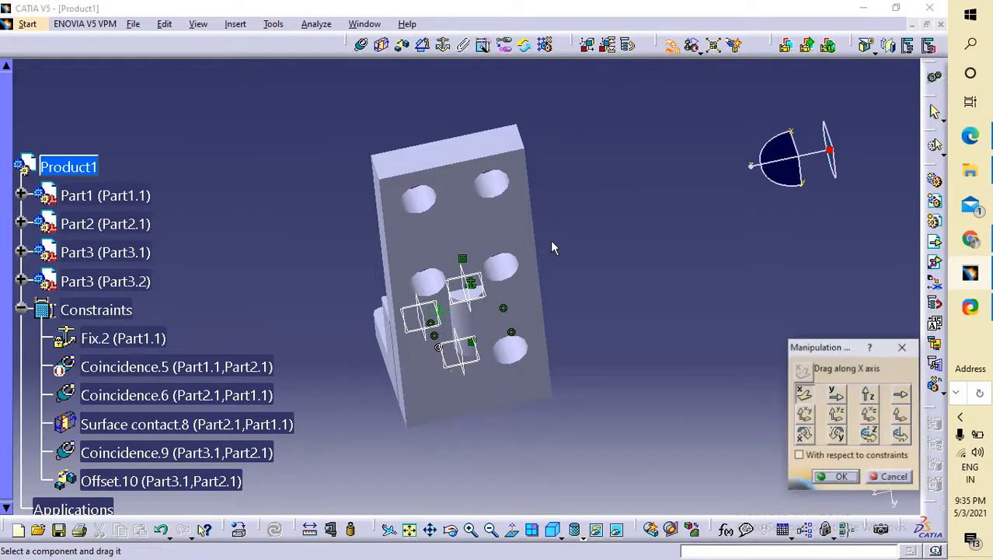
left_click_drag(468, 326, 383, 187)
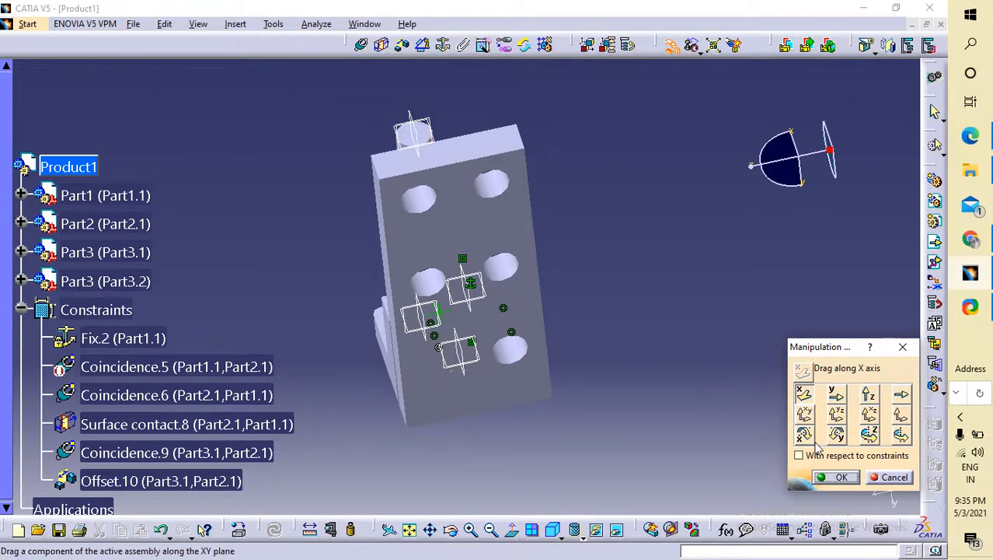
left_click(834, 476)
- Add a Coincidence constraint between the second pin's axis and the axis of the bracket's remaining base hole, and update the assembly
middle_click_drag(639, 309, 349, 170)
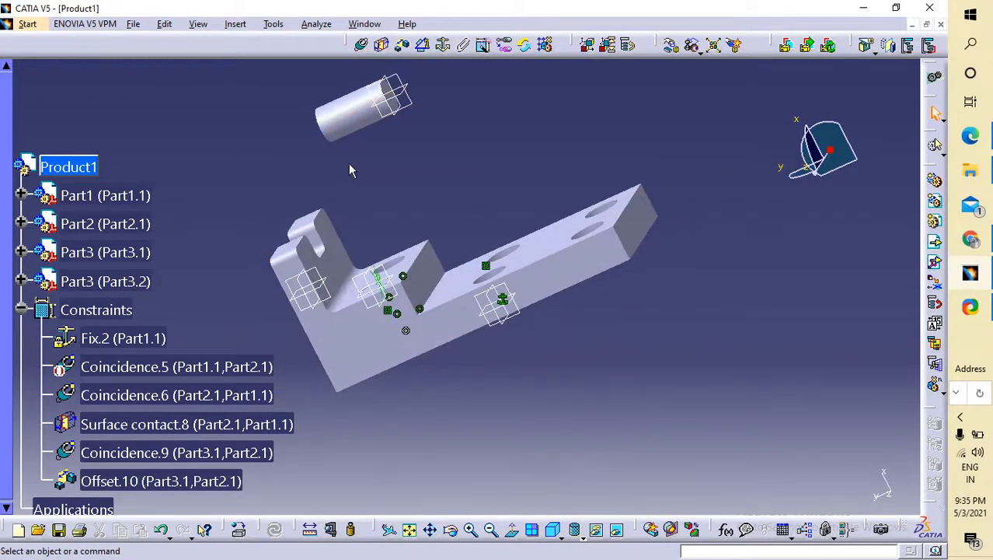
left_click(362, 45)
left_click(365, 109)
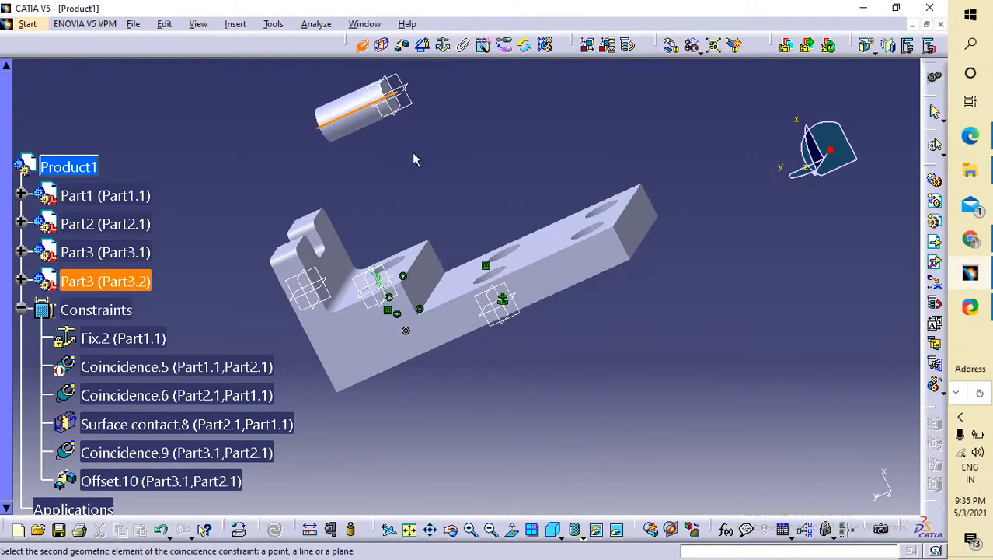
middle_click_drag(412, 160, 443, 262)
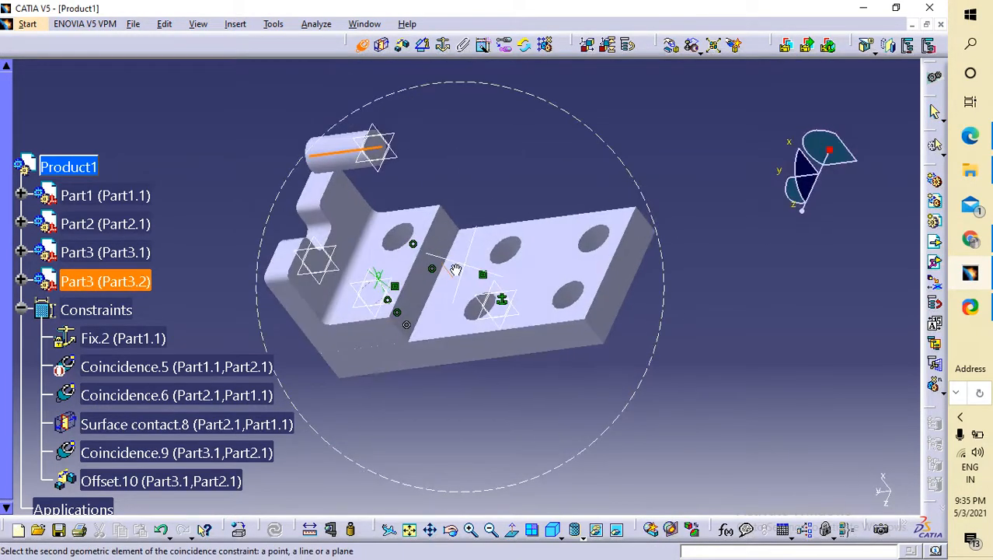
left_click(406, 246)
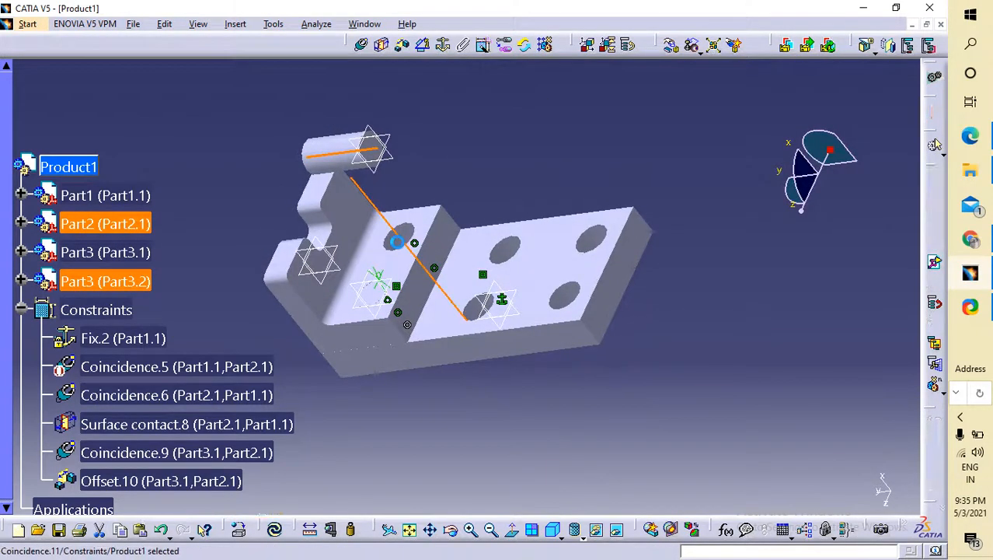
left_click(274, 529)
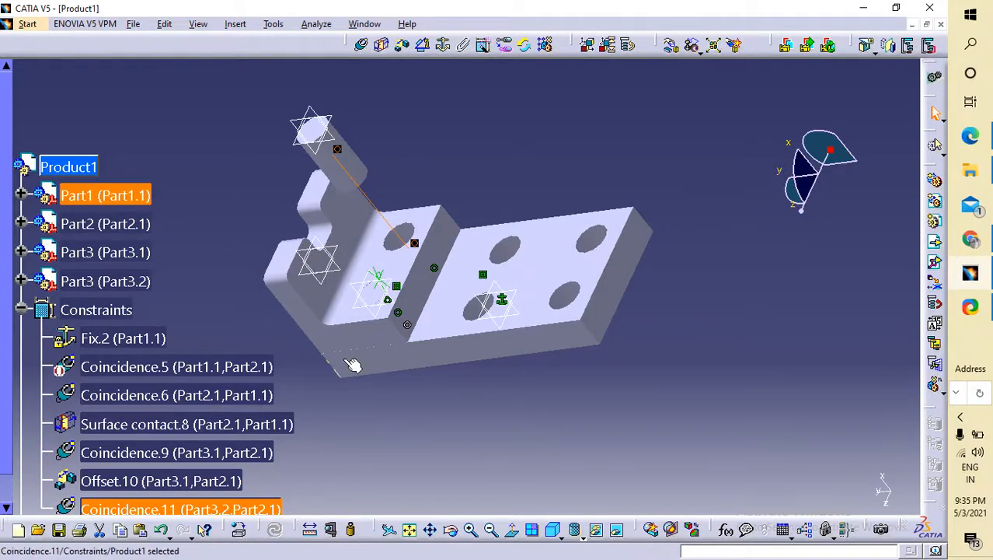
- Add a 0 mm Offset constraint between the second pin's upper end face and the bracket's holed base face, and update the assembly
left_click(318, 139)
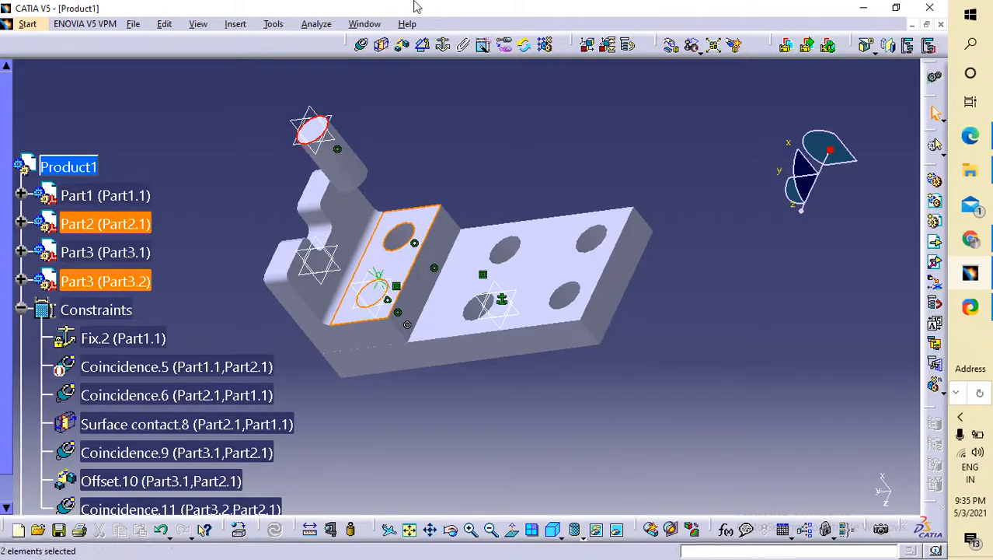
left_click(402, 45)
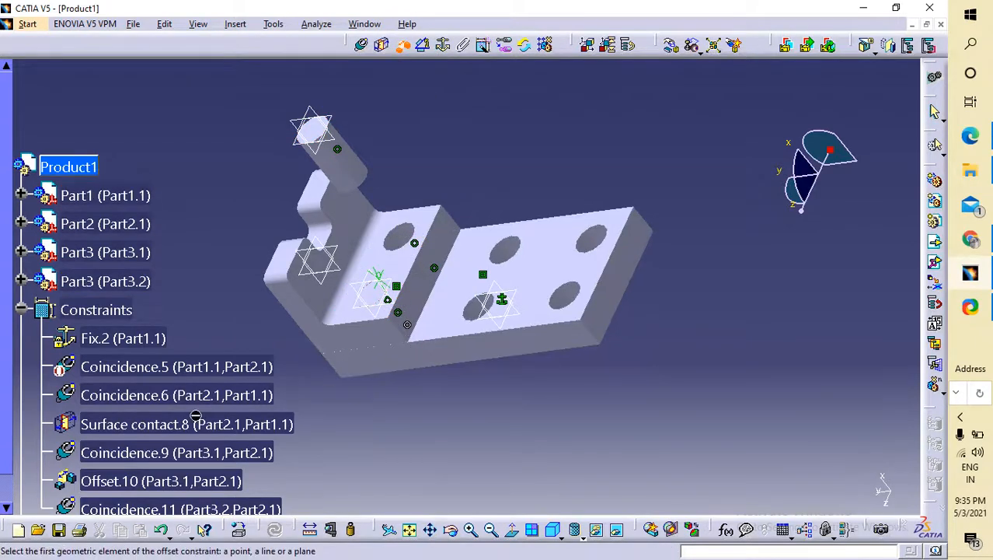
left_click(314, 137)
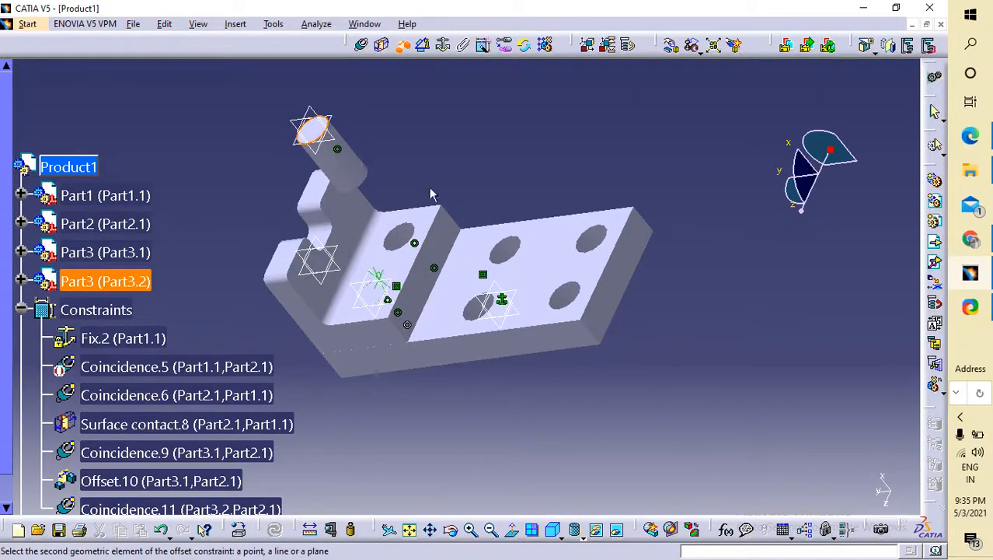
left_click(431, 219)
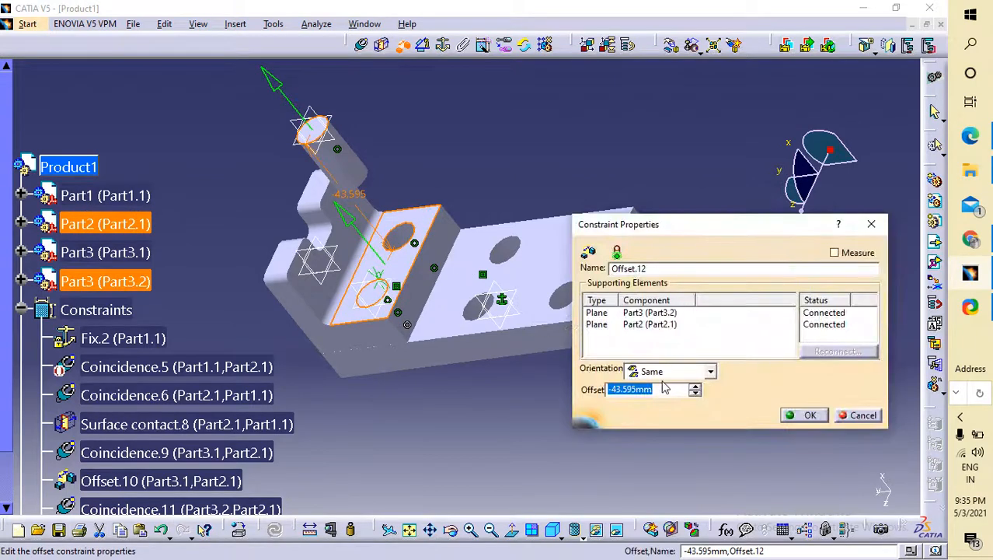
type("12")
key("Return")
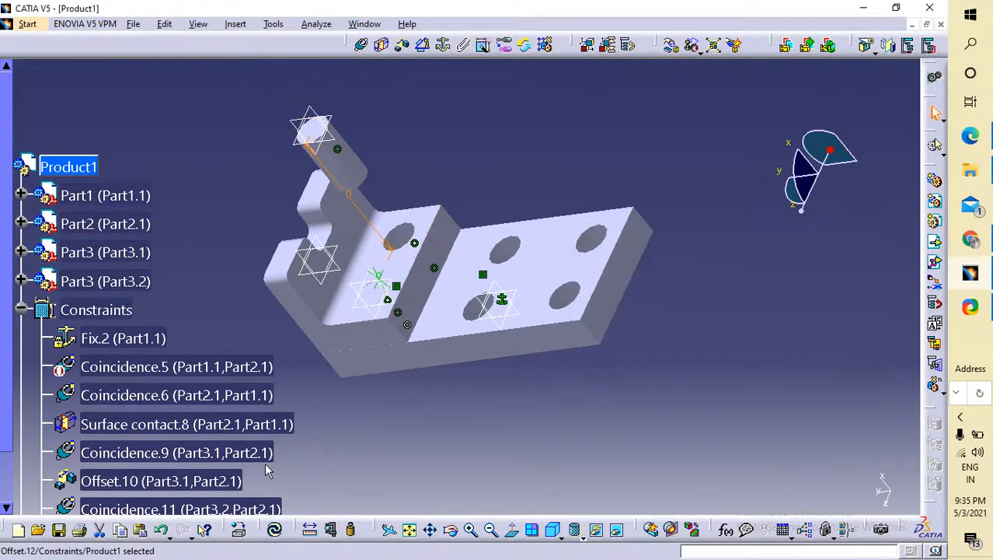
left_click(274, 529)
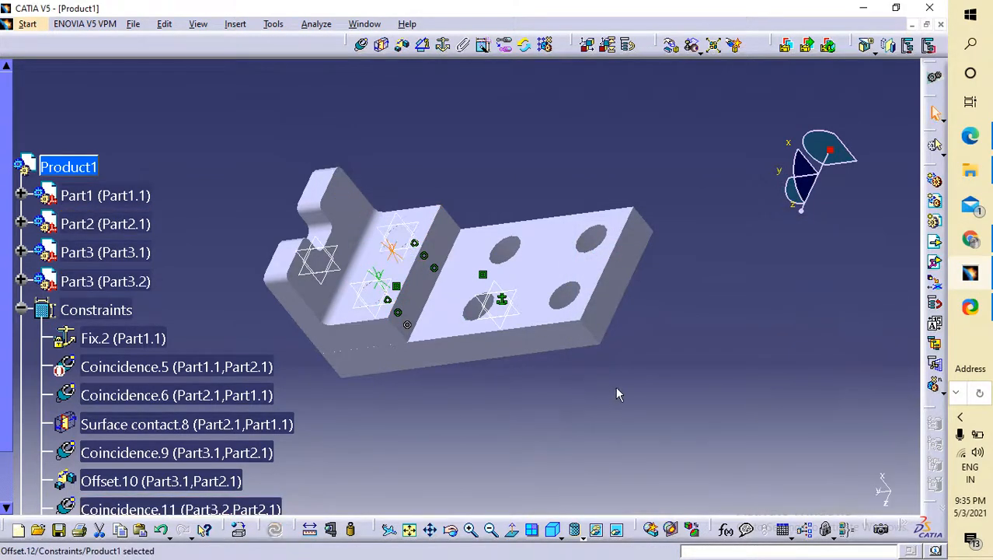
middle_click_drag(674, 354, 535, 397)
middle_click_drag(461, 419, 553, 325)
middle_click_drag(661, 293, 676, 361)
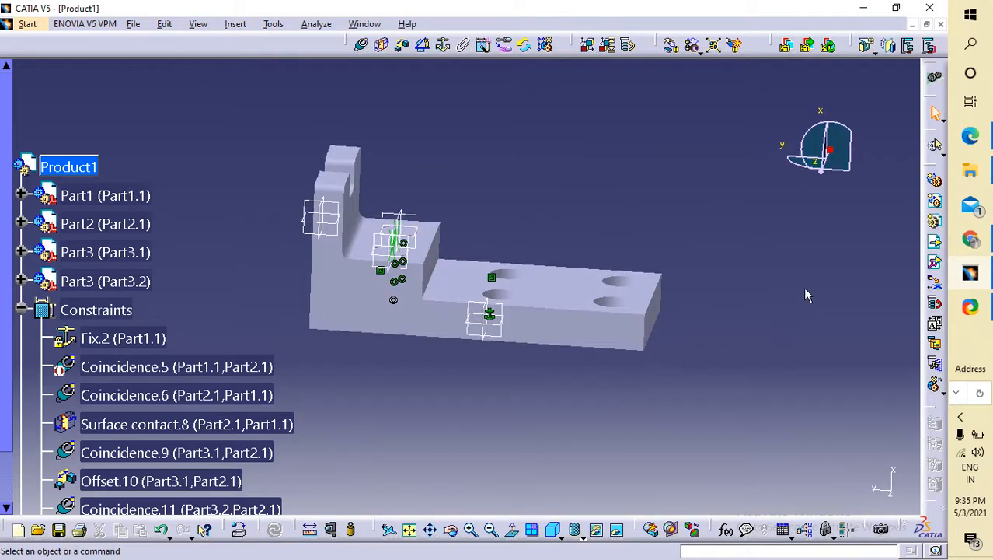
left_click(935, 263)
left_click(965, 424)
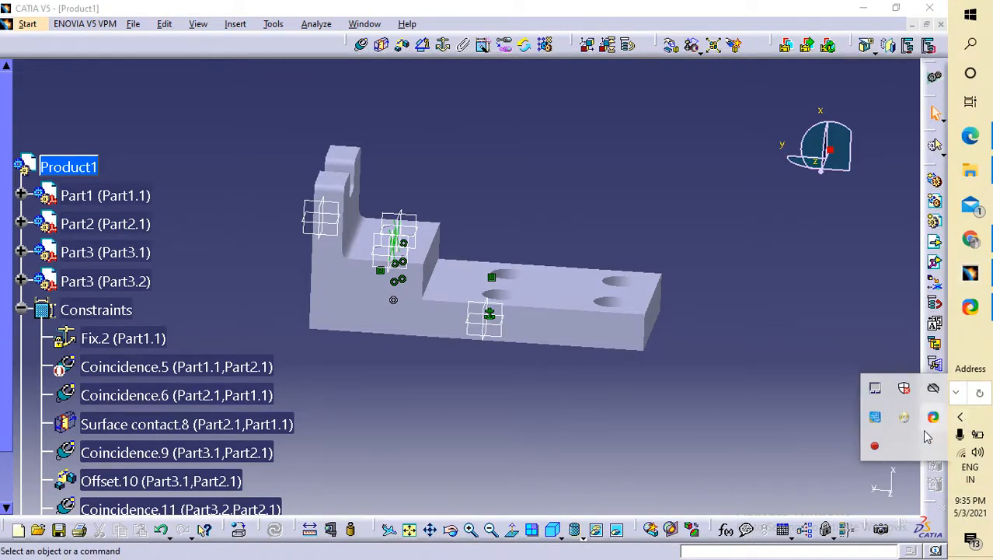